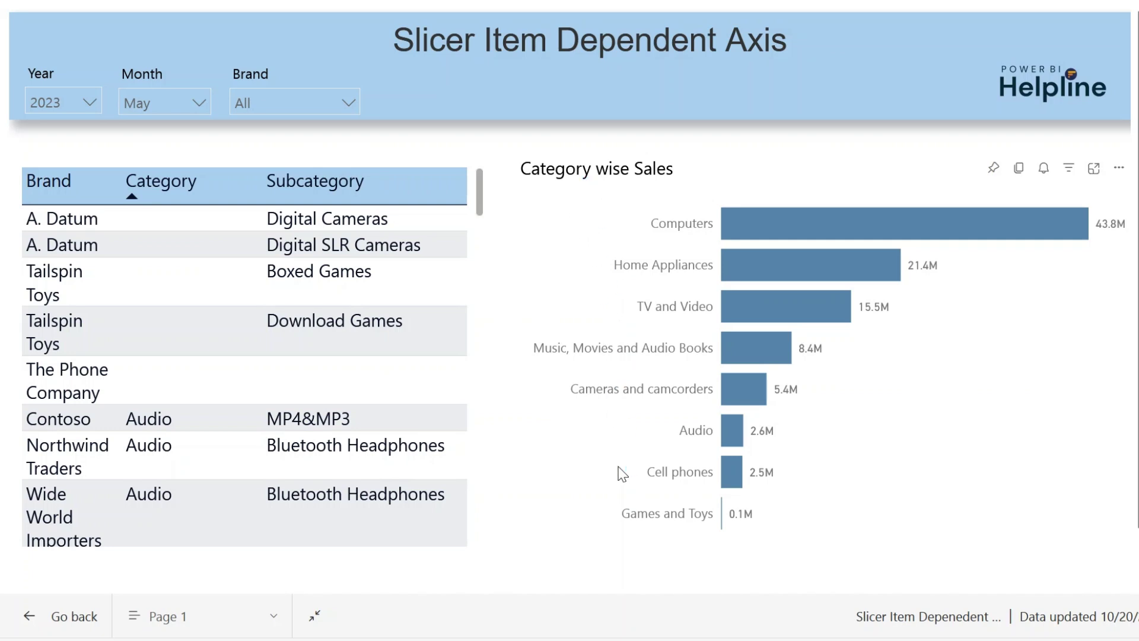
# Filter the Brand slicer to Contoso, then switch it to A. Datum
pyautogui.click(326, 102)
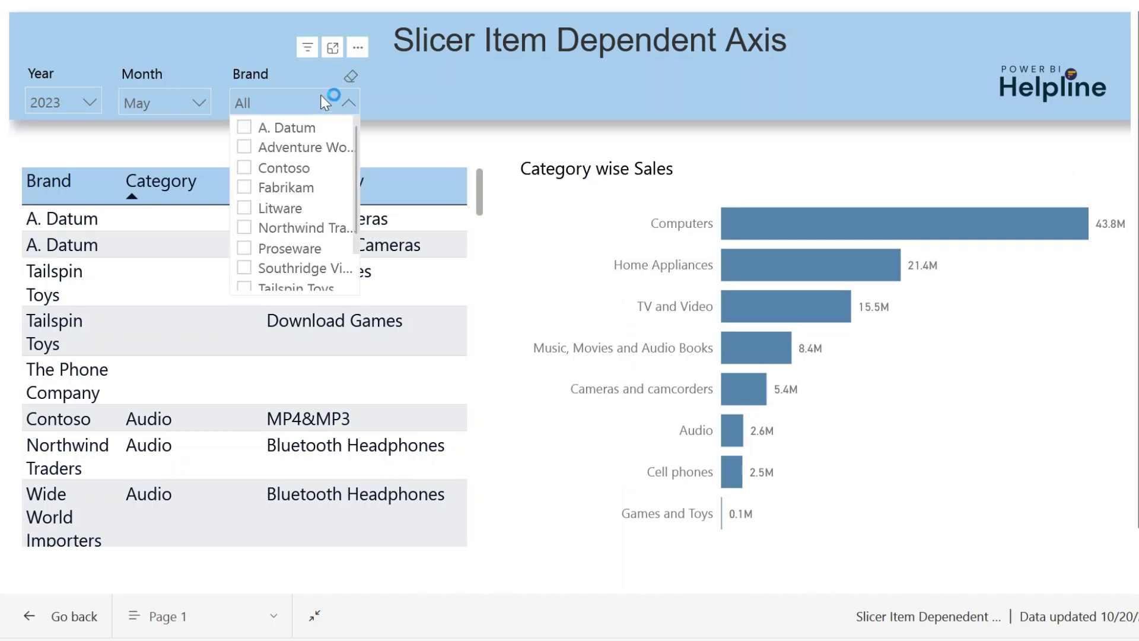
pyautogui.click(287, 170)
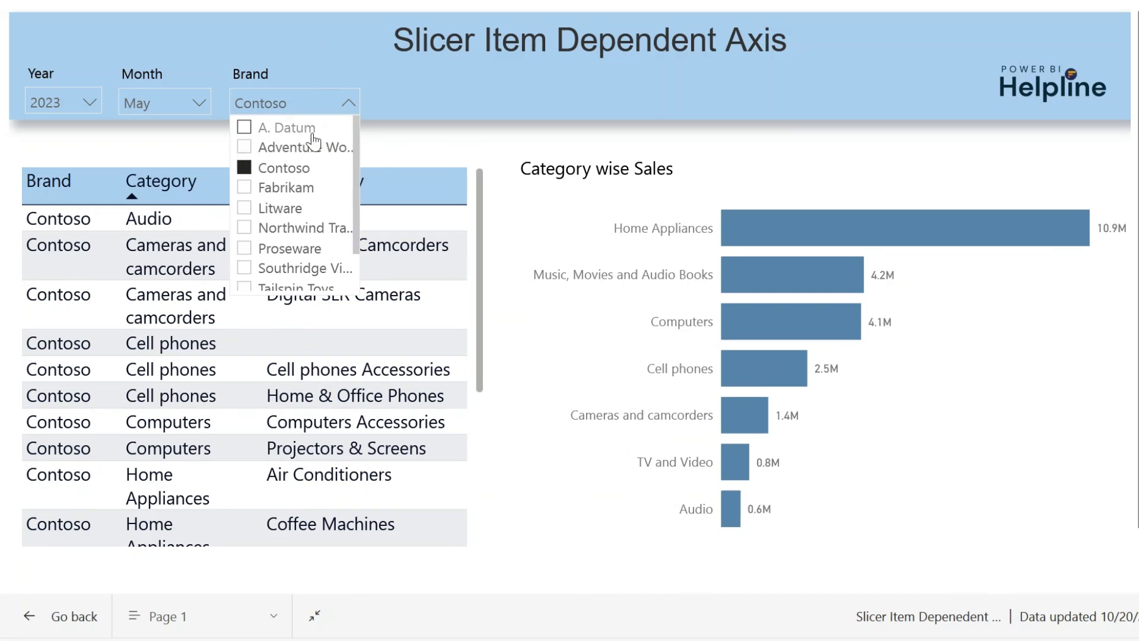
pyautogui.click(306, 128)
pyautogui.click(406, 147)
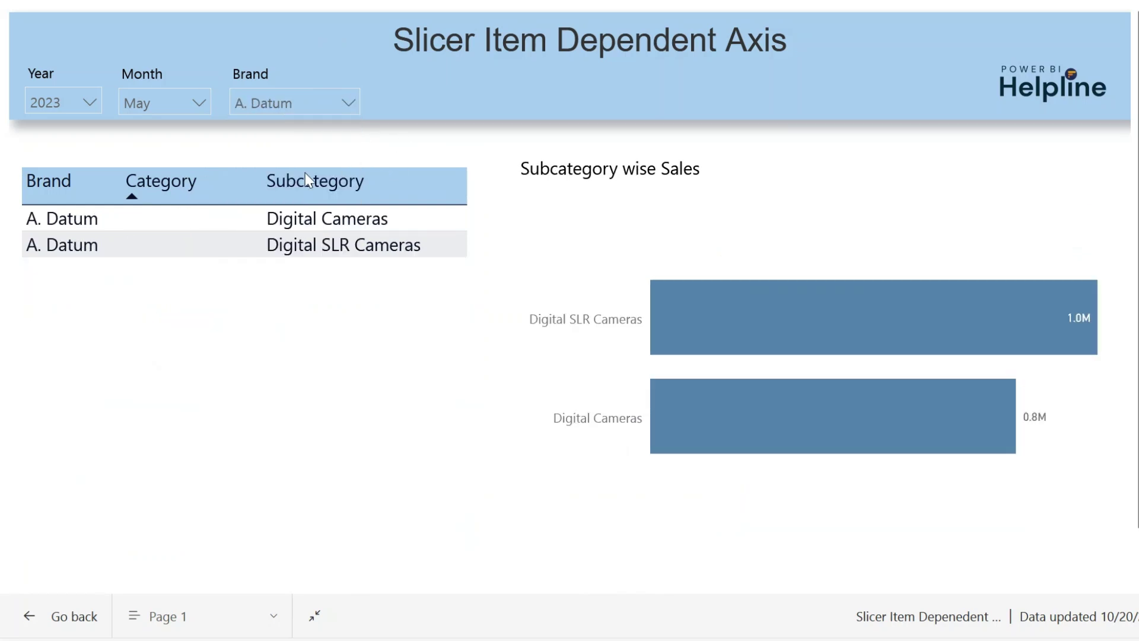
pyautogui.click(159, 249)
# Filter the Brand slicer to The Phone Company, then clear it back to all brands
pyautogui.click(292, 105)
pyautogui.scroll(-1, 305, 203)
pyautogui.click(304, 262)
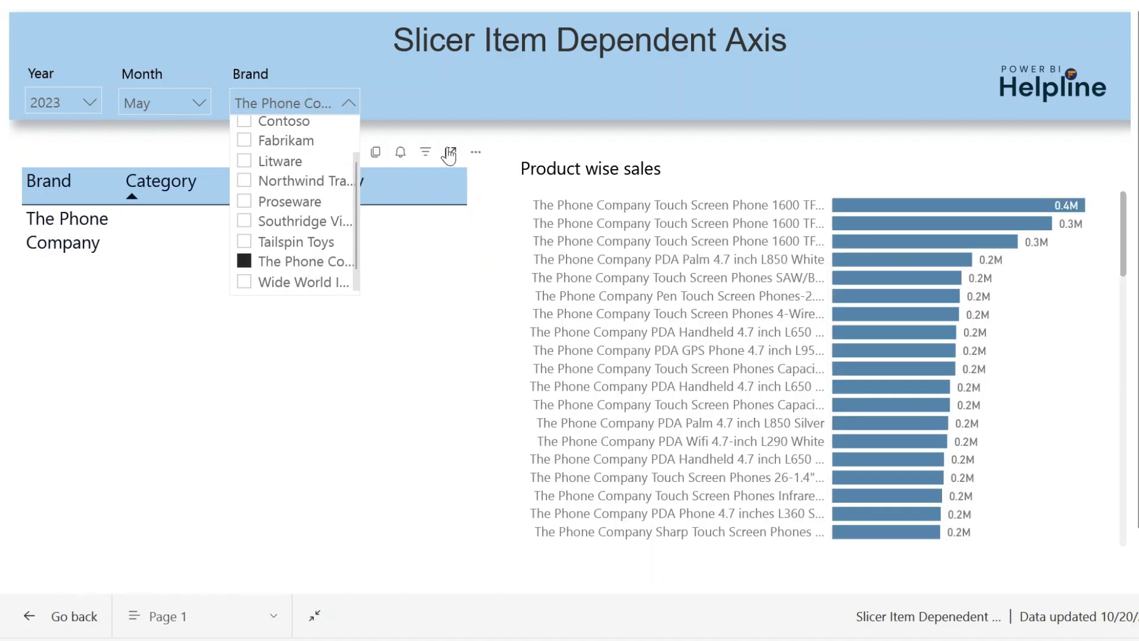
pyautogui.click(456, 134)
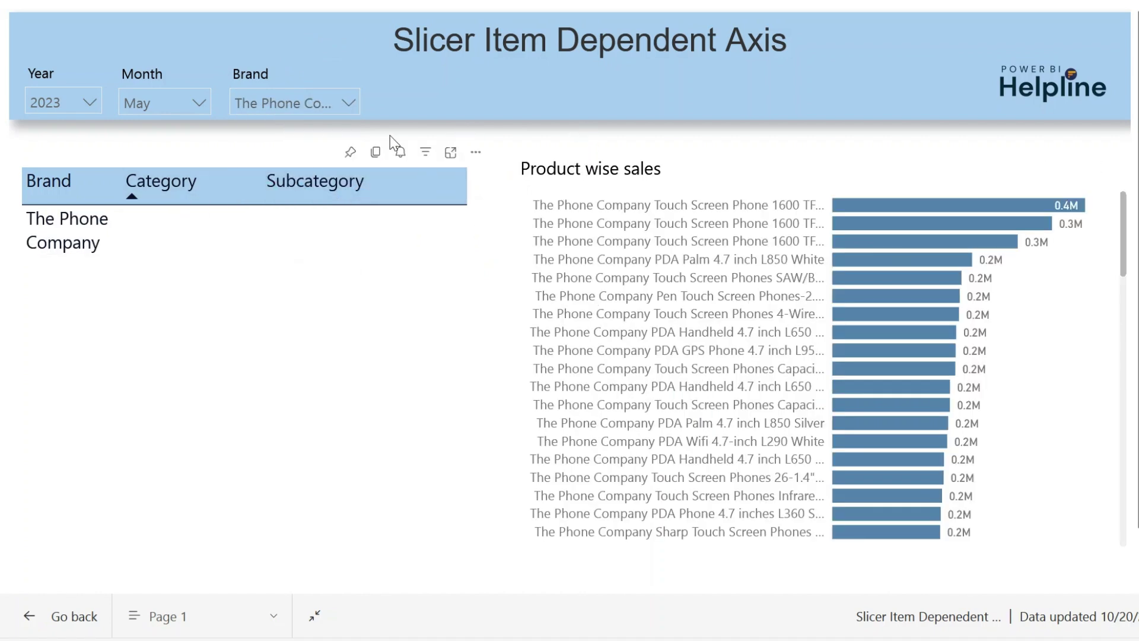
pyautogui.click(350, 102)
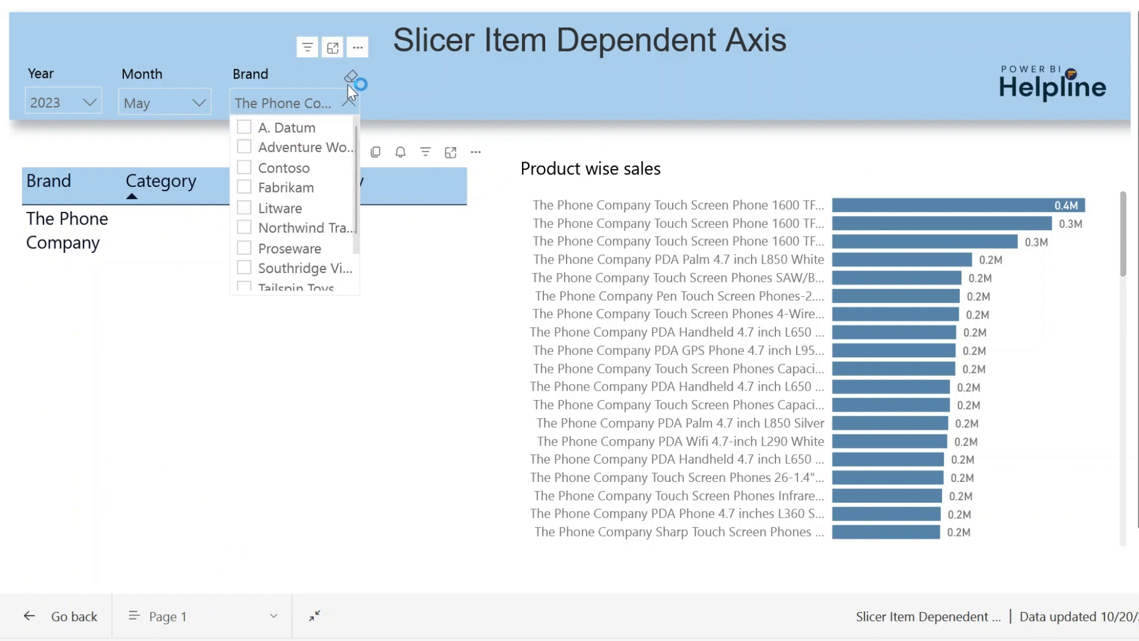
pyautogui.click(348, 102)
pyautogui.click(350, 77)
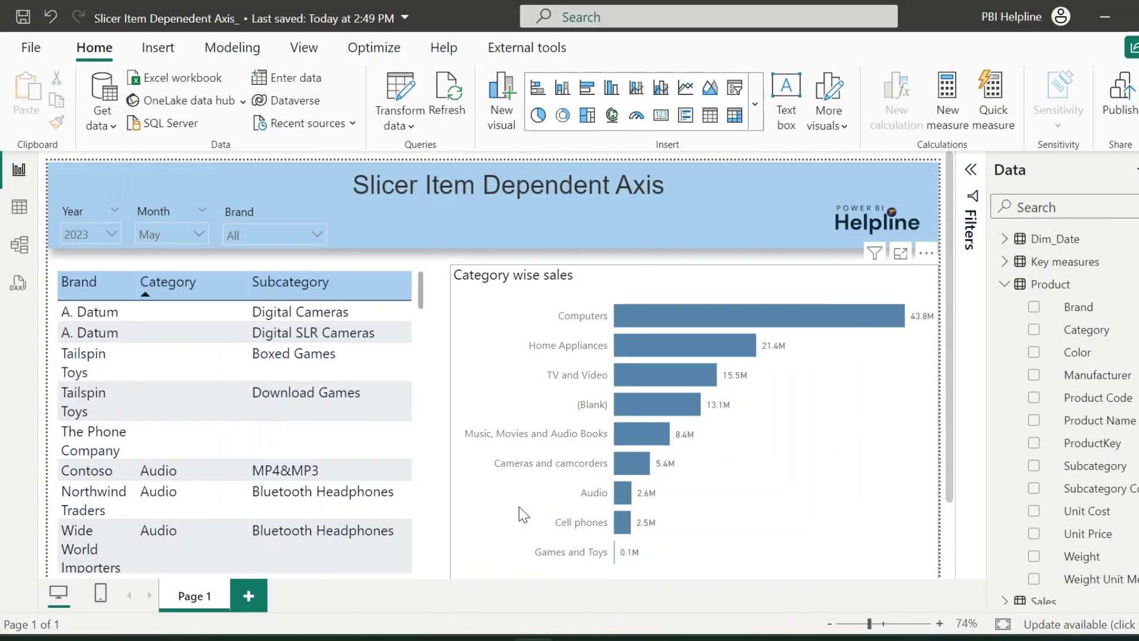
# Start a new Fields-type parameter from the Modeling tab's New parameter menu
pyautogui.click(233, 47)
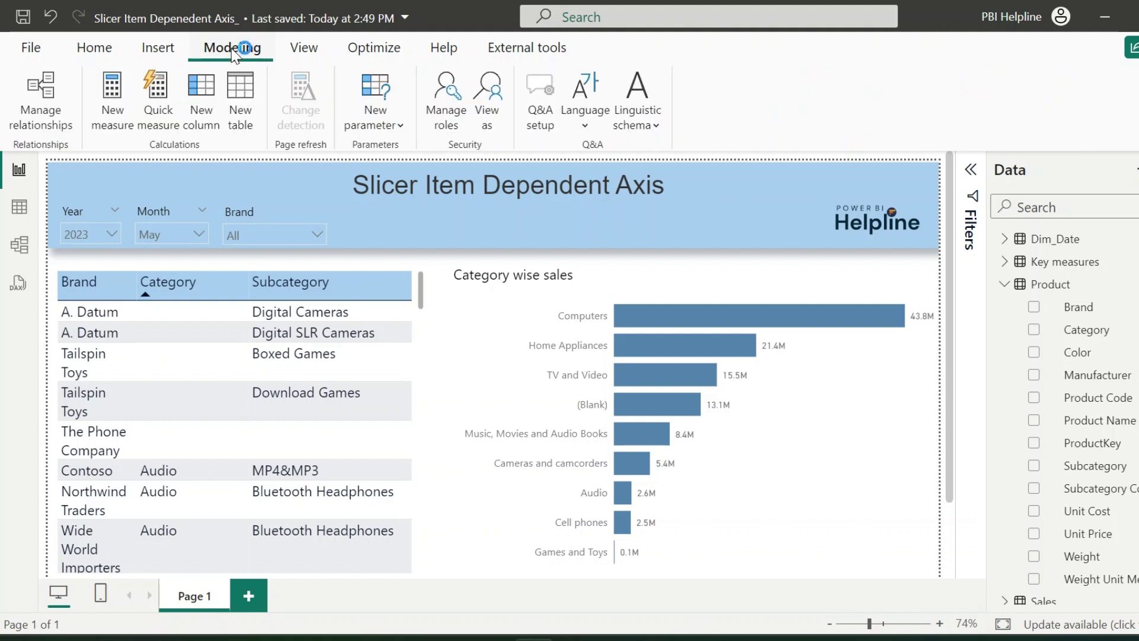
pyautogui.click(389, 130)
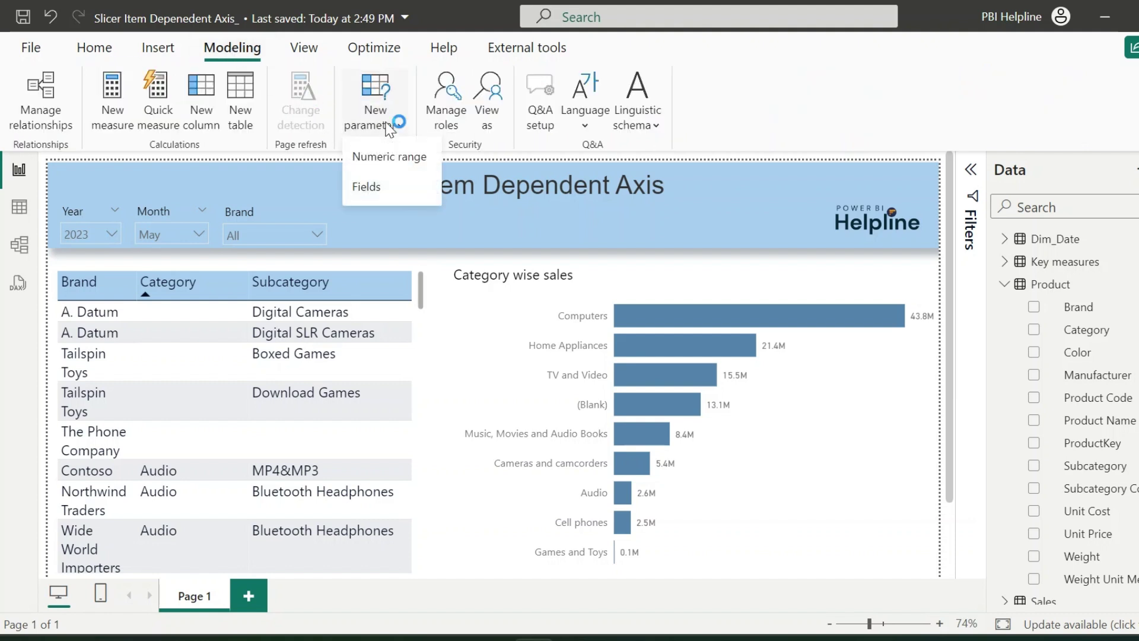
pyautogui.click(368, 187)
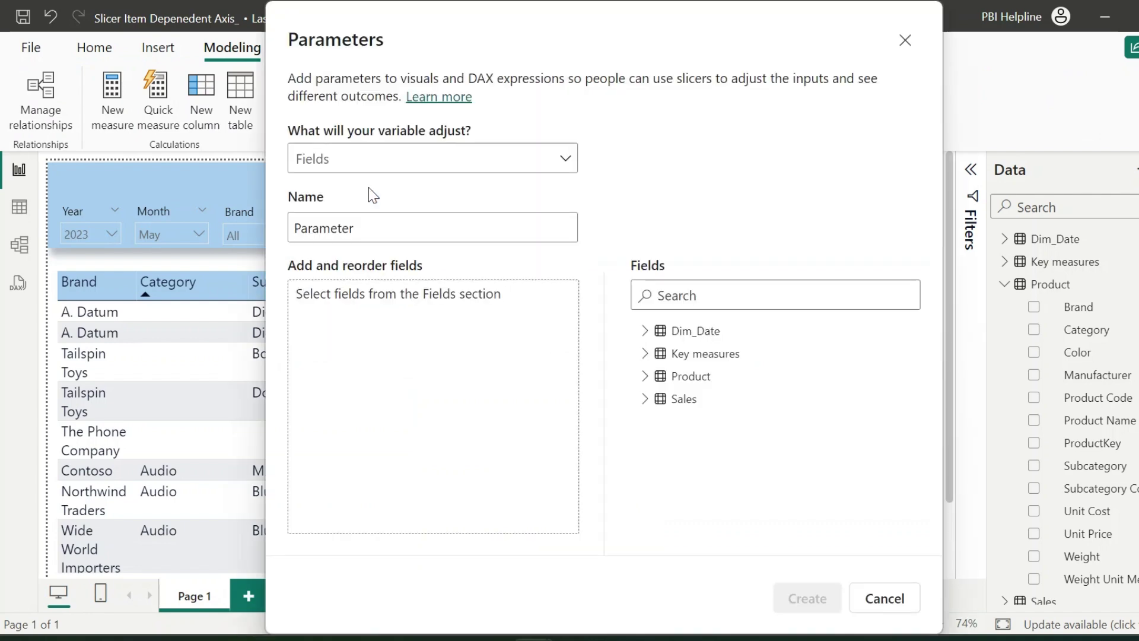
# Add Product's Category, Subcategory and Product Name to the field parameter and create it with a slicer
pyautogui.click(644, 377)
pyautogui.moveTo(768, 423); pyautogui.dragTo(514, 410)
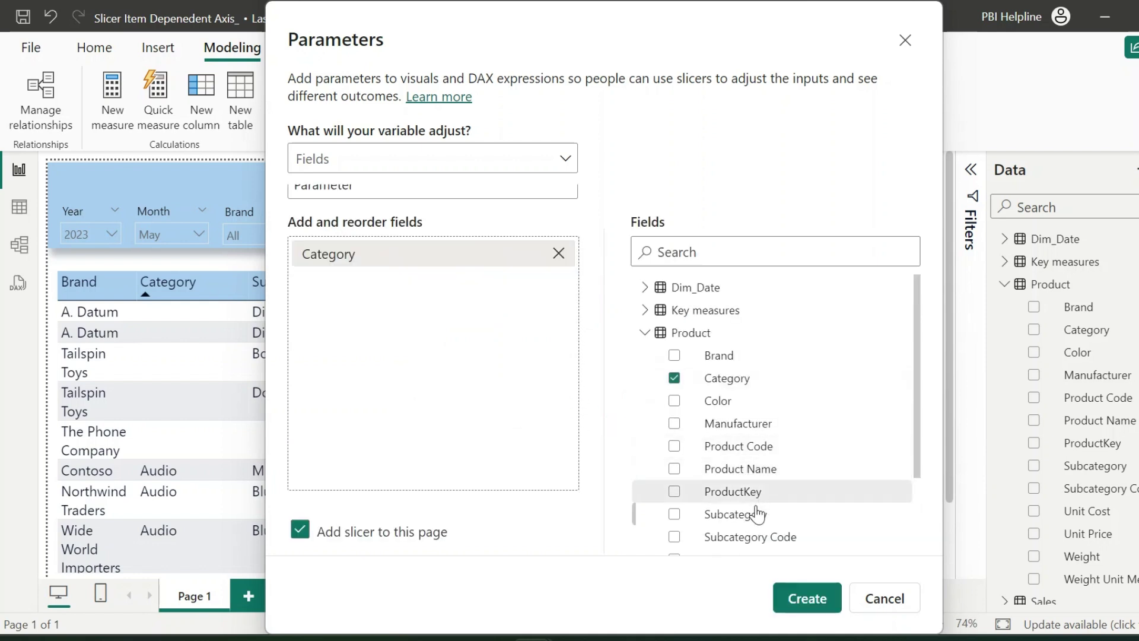
pyautogui.moveTo(744, 511); pyautogui.dragTo(465, 397)
pyautogui.scroll(-2, 763, 447)
pyautogui.moveTo(740, 361); pyautogui.dragTo(395, 347)
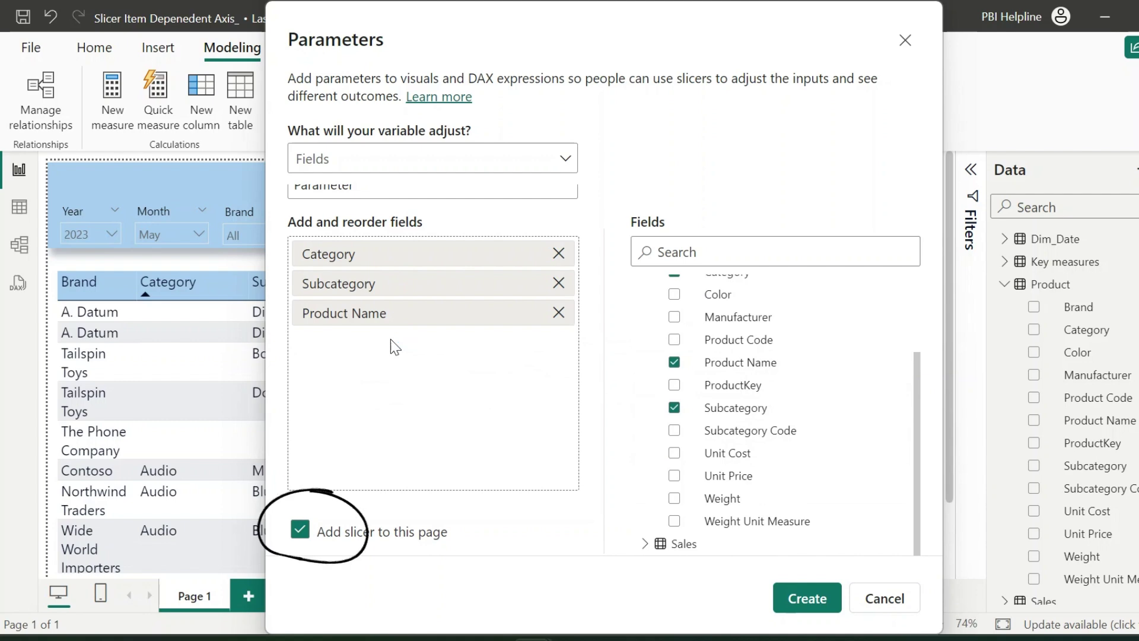
pyautogui.click(807, 599)
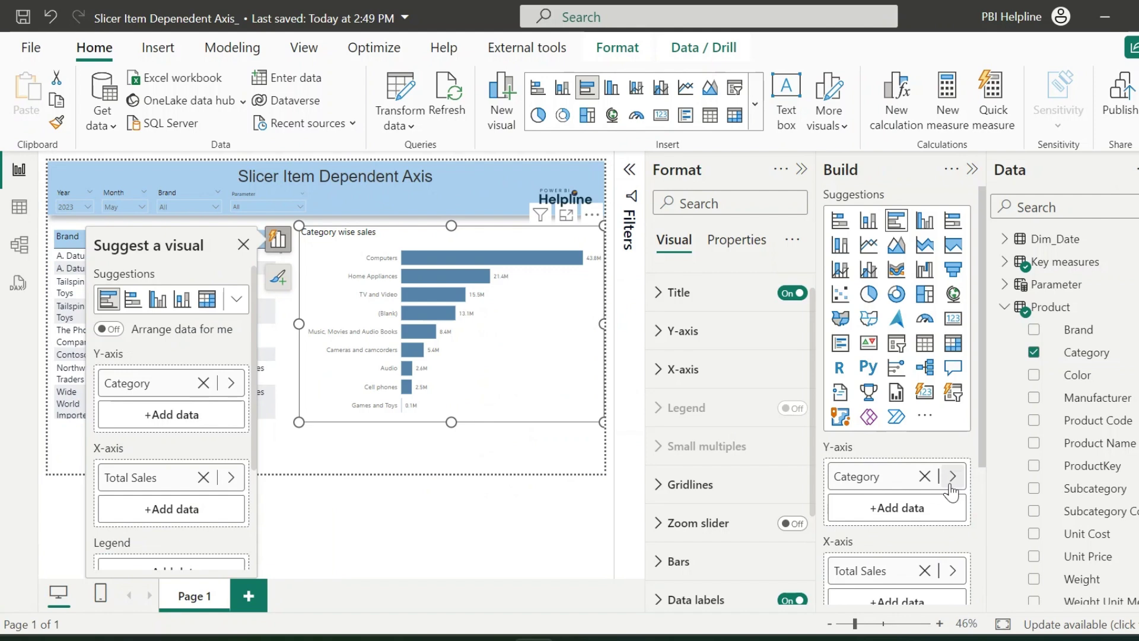
# Replace Category on the bar chart's axis with the Parameter field
pyautogui.click(952, 476)
pyautogui.click(1046, 208)
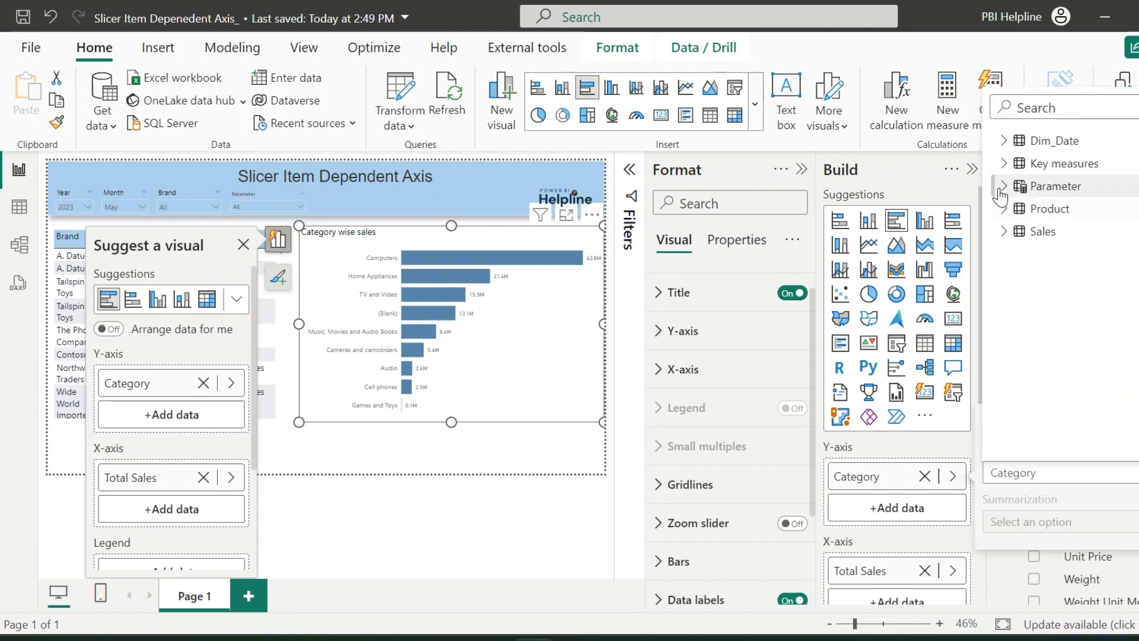
pyautogui.click(1046, 185)
pyautogui.click(1044, 210)
pyautogui.click(520, 465)
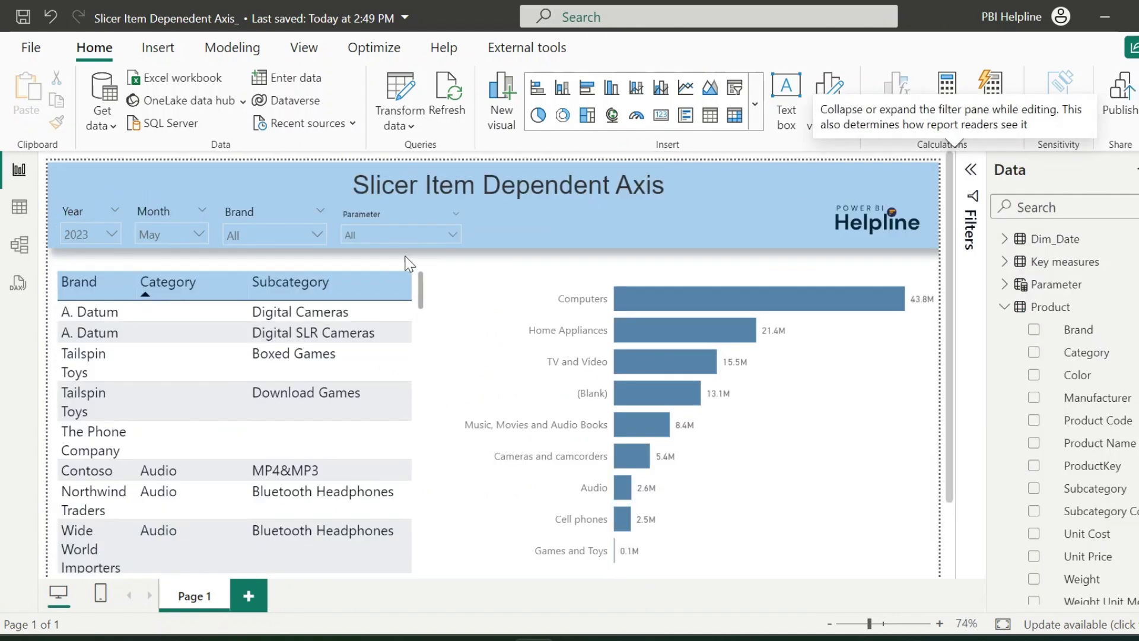
# Test the Parameter slicer with Subcategory and Product Name, then reset it to All
pyautogui.click(395, 235)
pyautogui.click(389, 265)
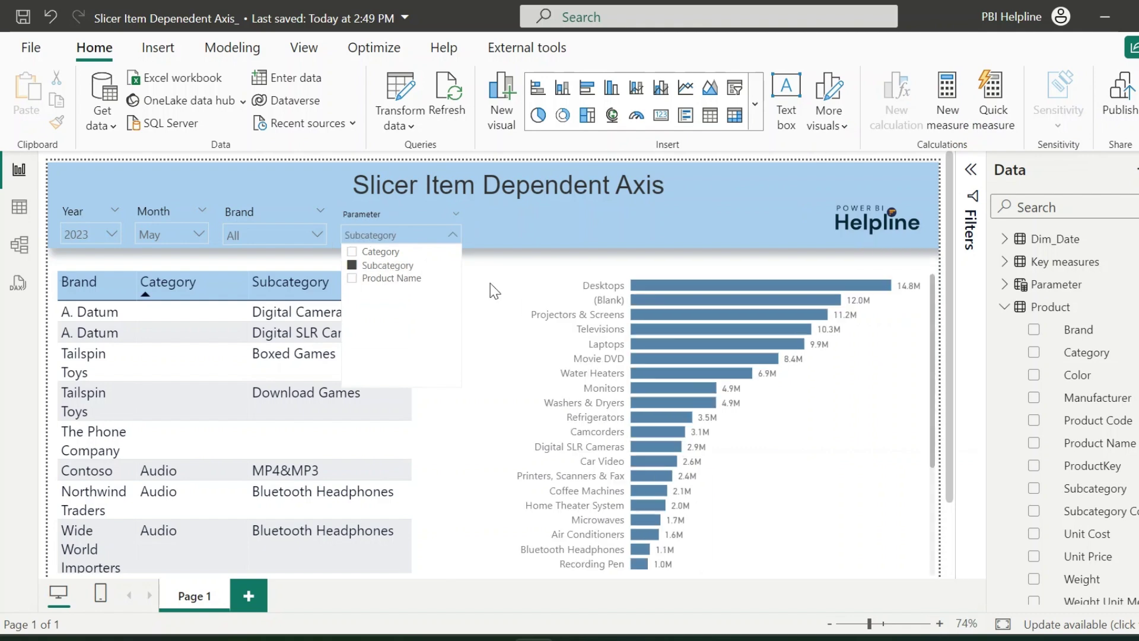
pyautogui.click(388, 278)
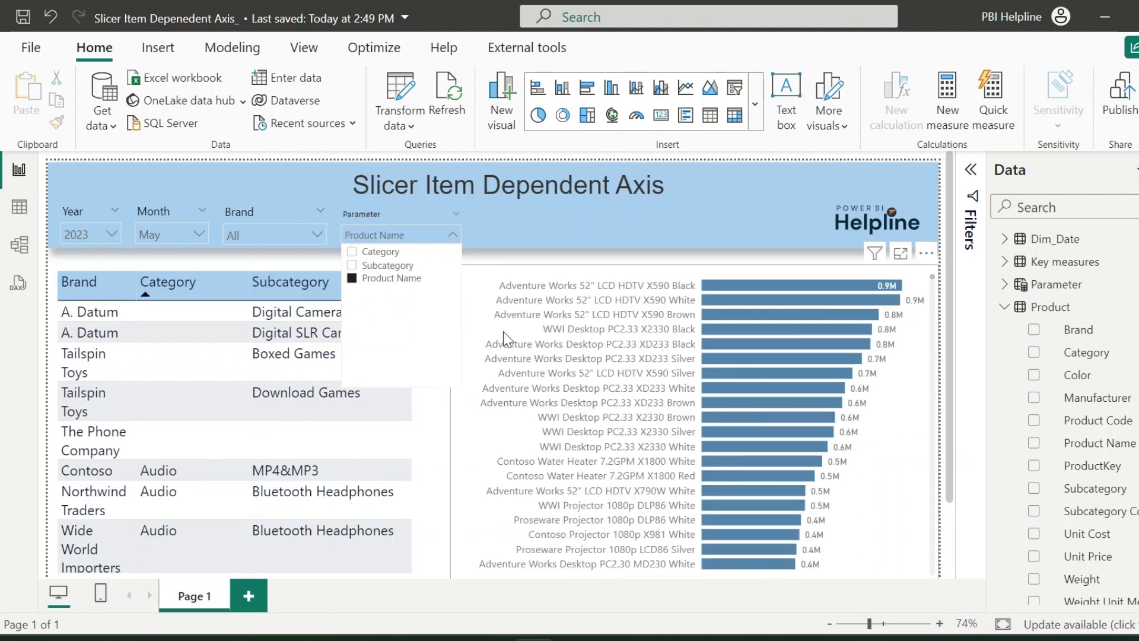
pyautogui.click(393, 278)
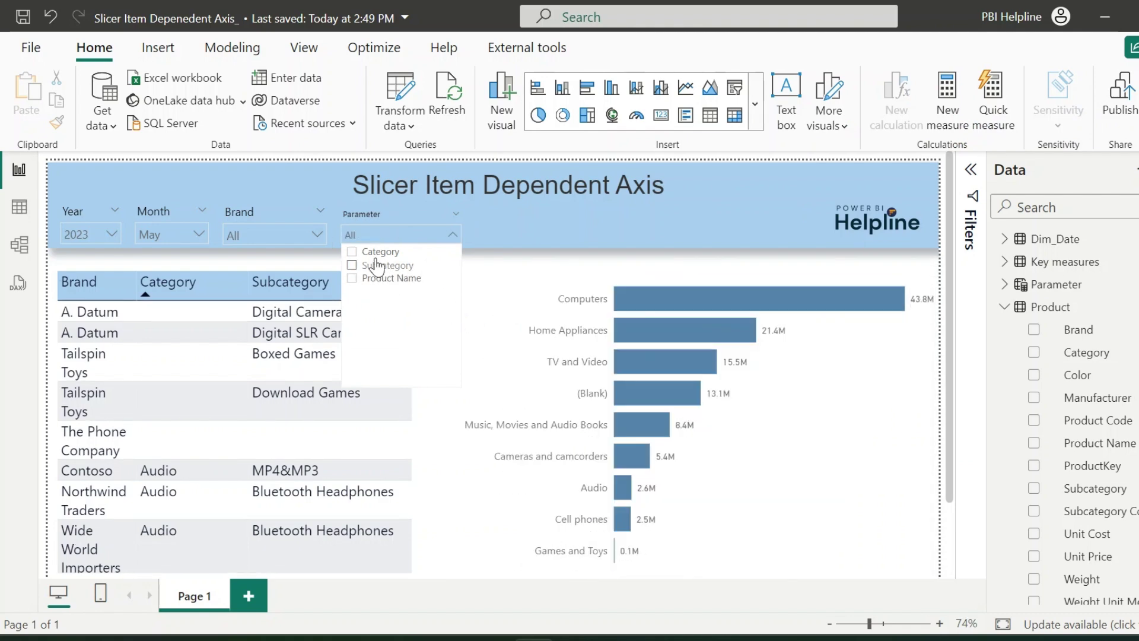
# Filter Brand to A. Datum and cycle the Parameter slicer through Subcategory, Product Name and All
pyautogui.click(286, 235)
pyautogui.click(250, 254)
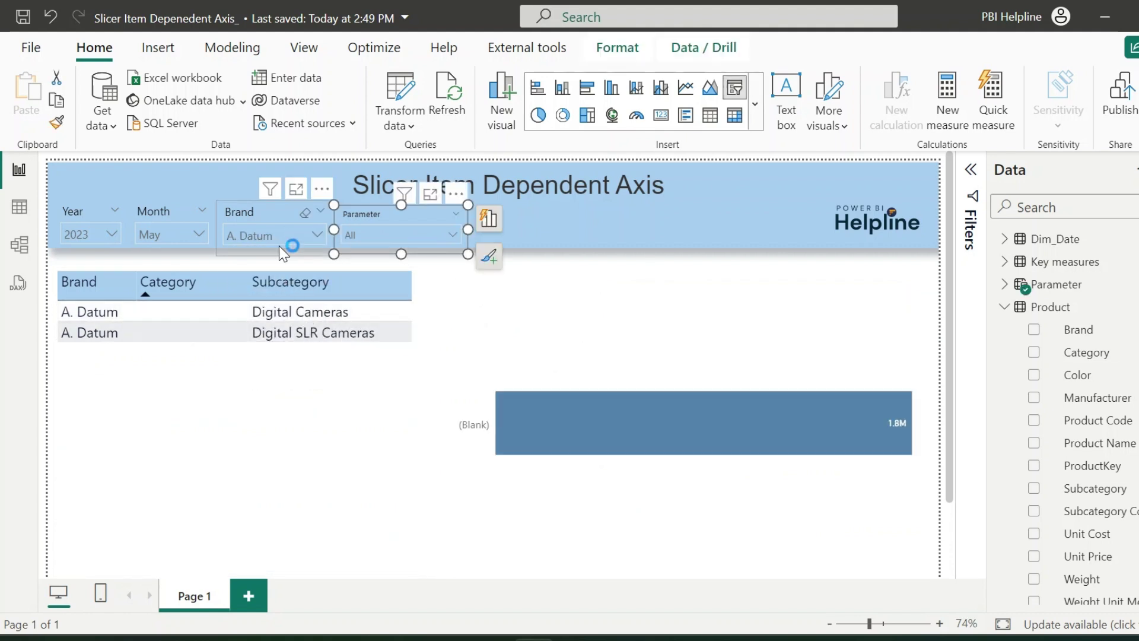
pyautogui.click(397, 240)
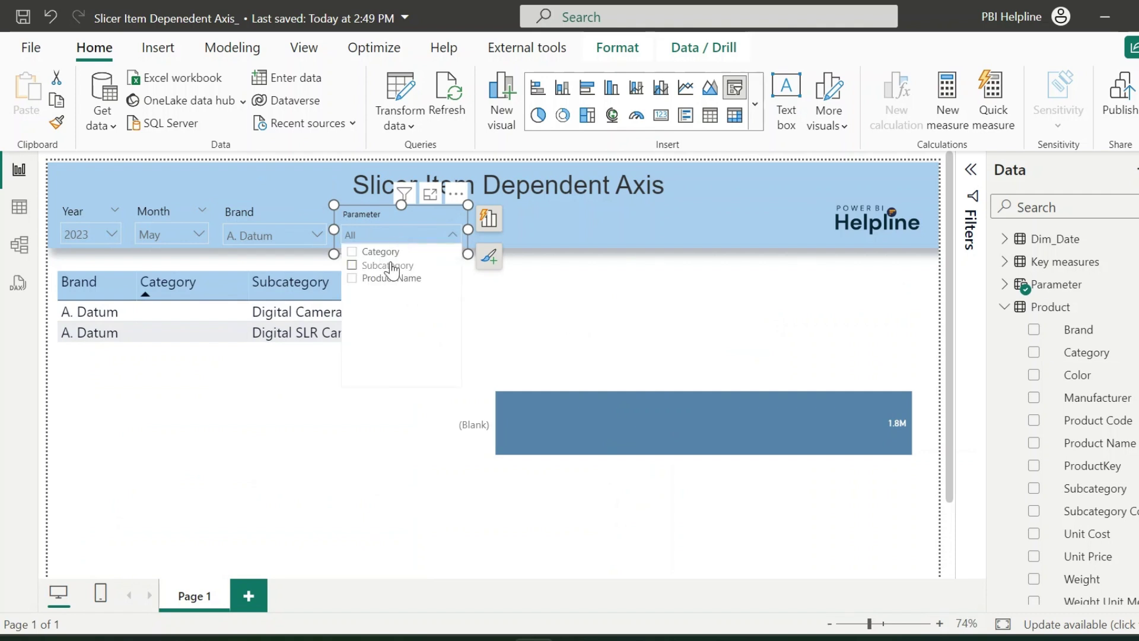
pyautogui.click(382, 265)
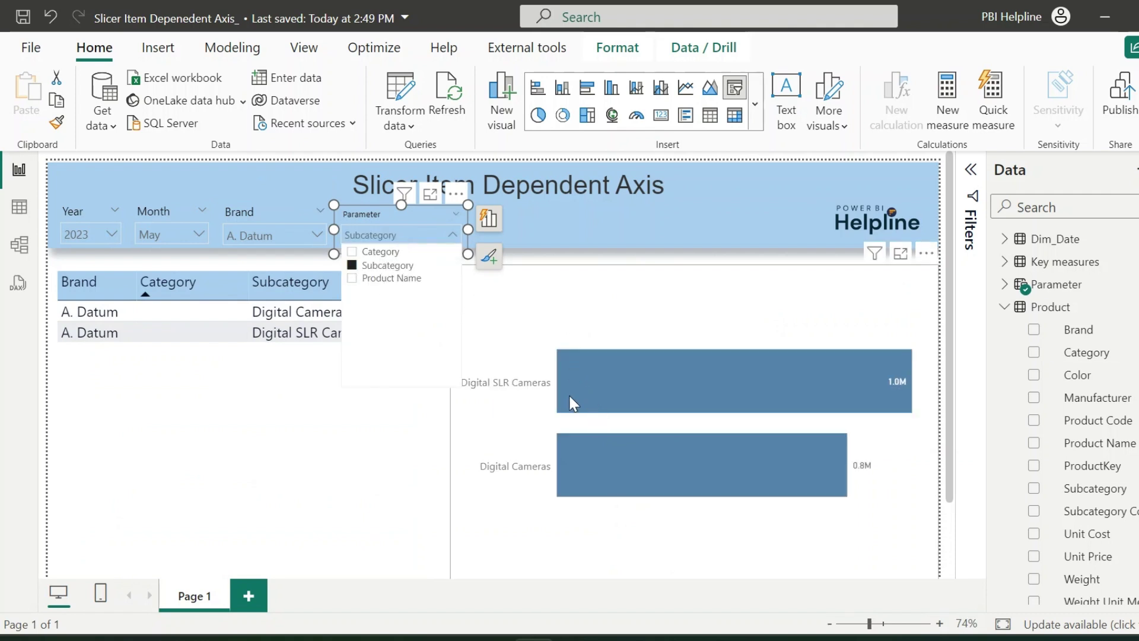
pyautogui.click(401, 282)
pyautogui.click(400, 280)
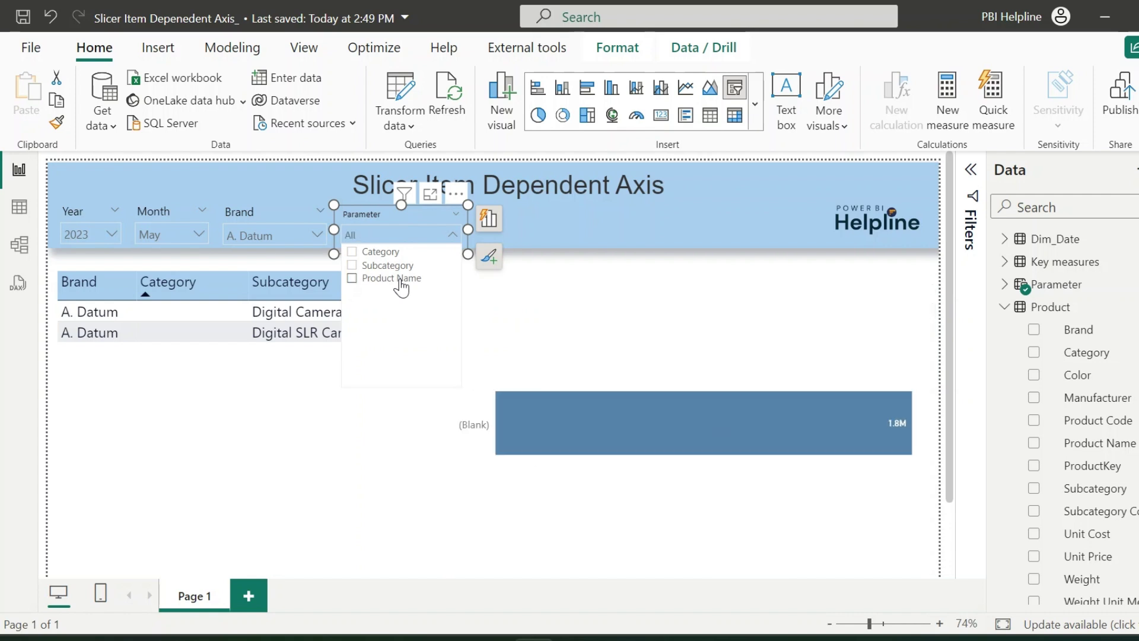
# View the Total Sales measure's DAX formula, then switch to the Model view diagram
pyautogui.click(389, 222)
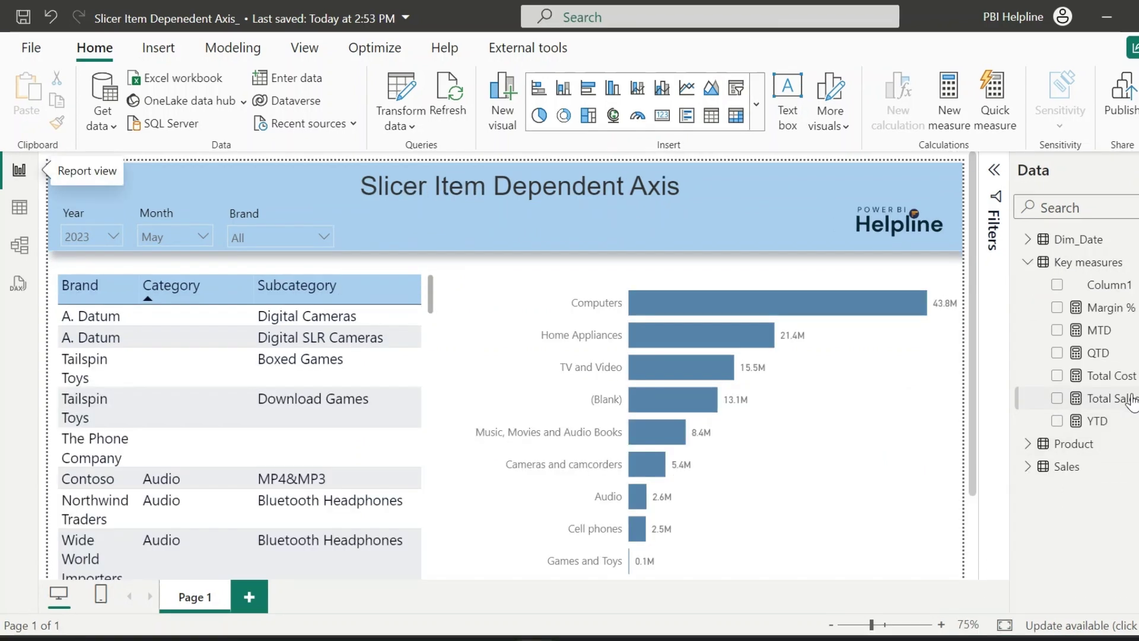
pyautogui.click(1126, 398)
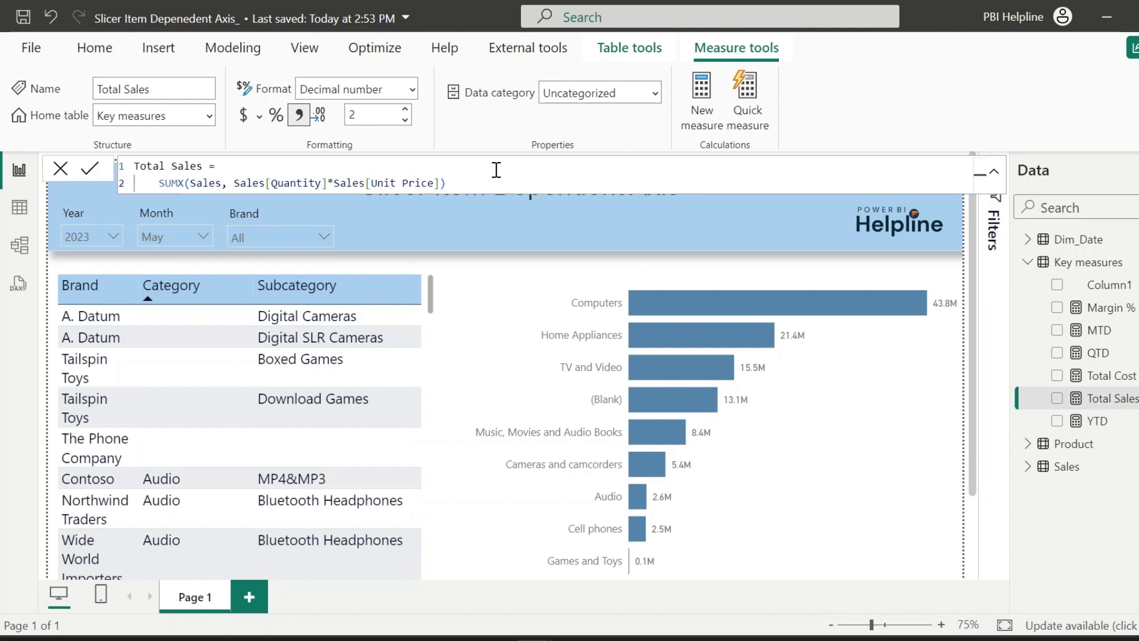
pyautogui.click(19, 245)
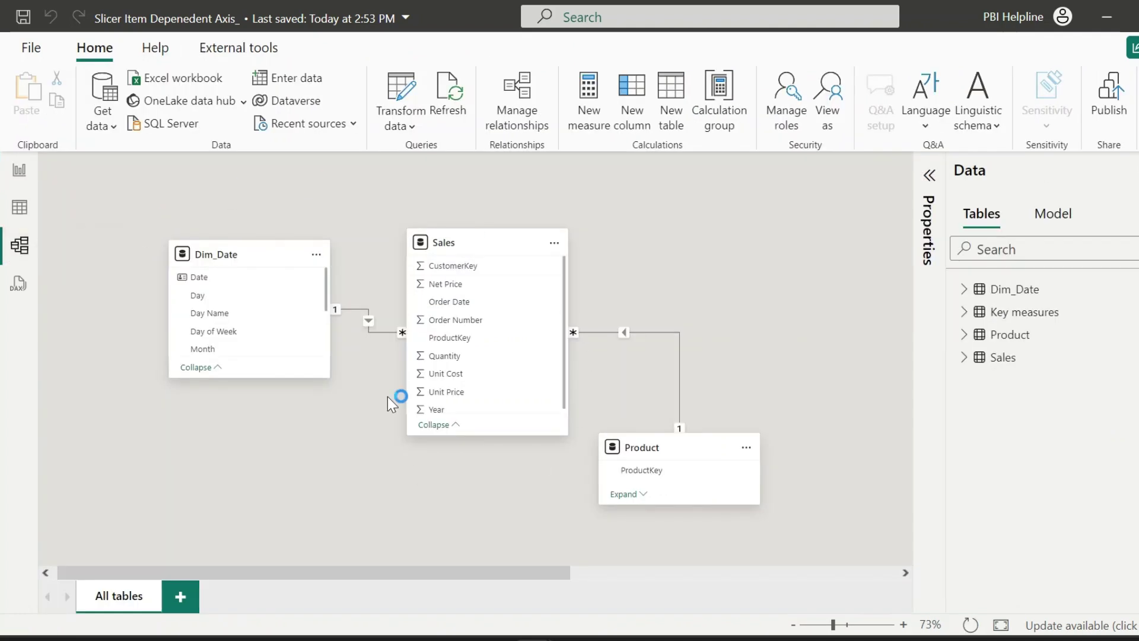
# Create a Product column Dynamic: SWITCH(TRUE(), ISBLANK(Category) && ISBLANK(Subcategory) returns 'Product'[Product Name]
pyautogui.click(749, 448)
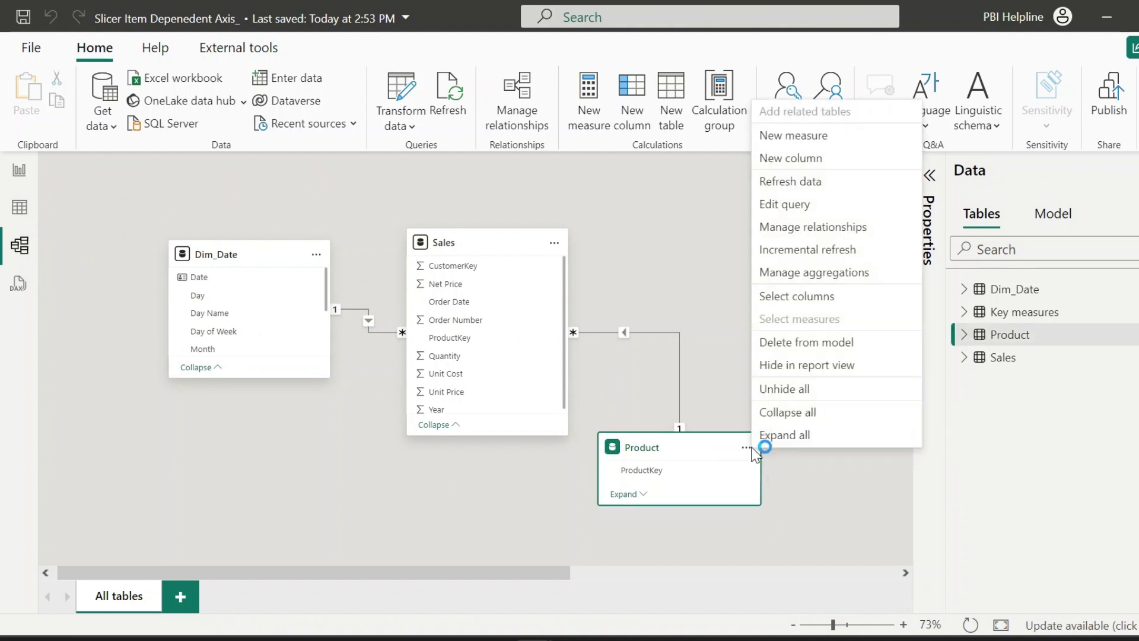
pyautogui.click(777, 159)
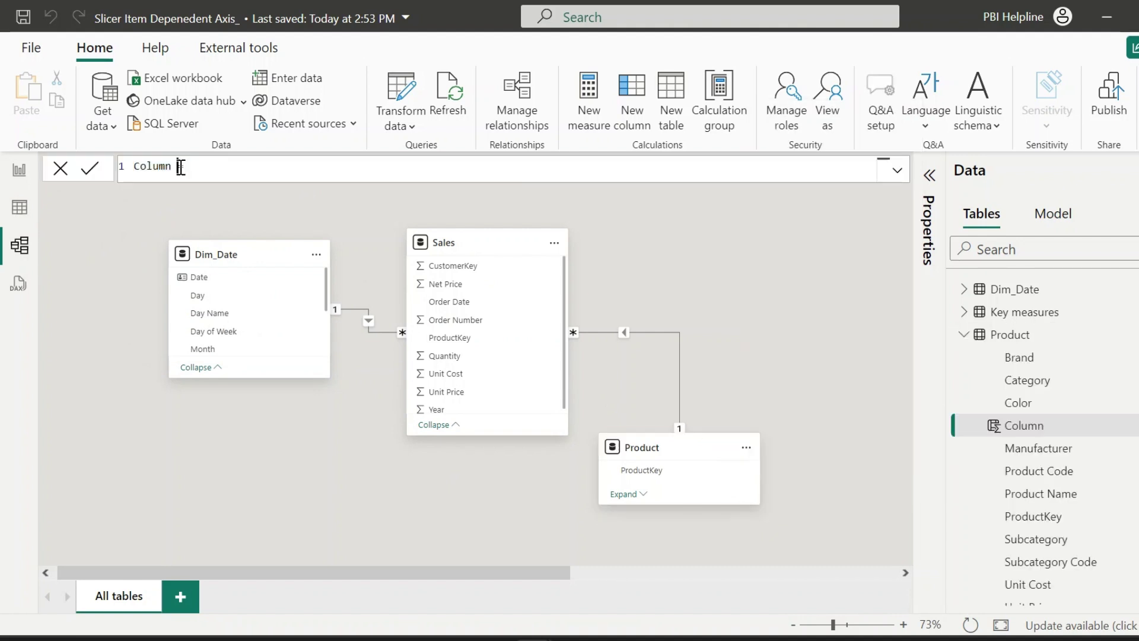
pyautogui.write('Dynamic=')
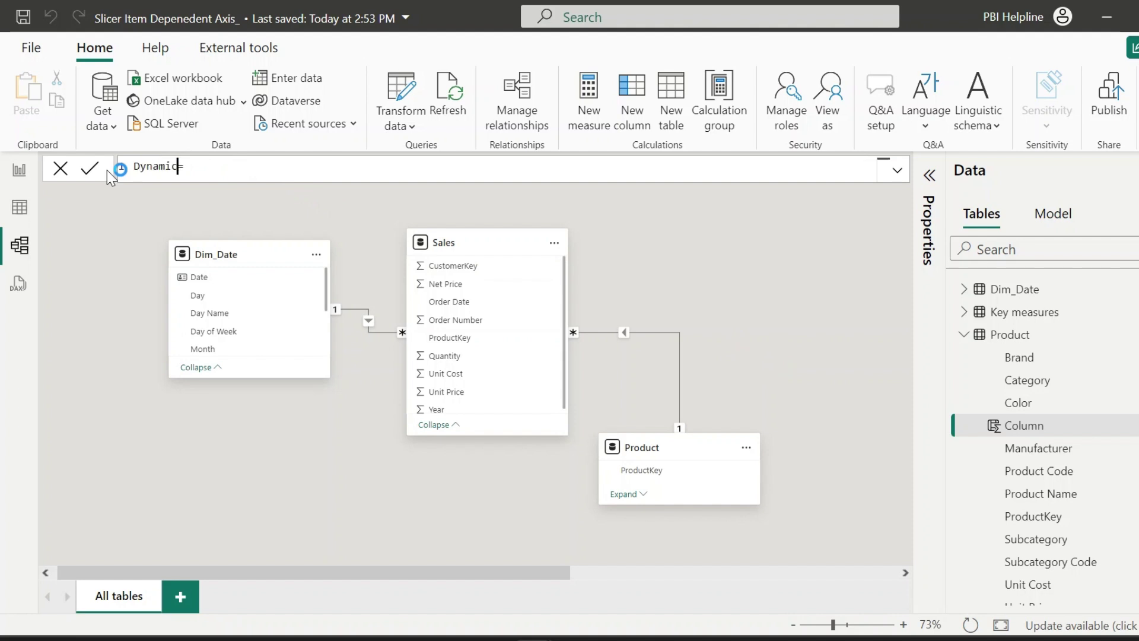
pyautogui.hotkey('shift', 'Return')
pyautogui.write('switc')
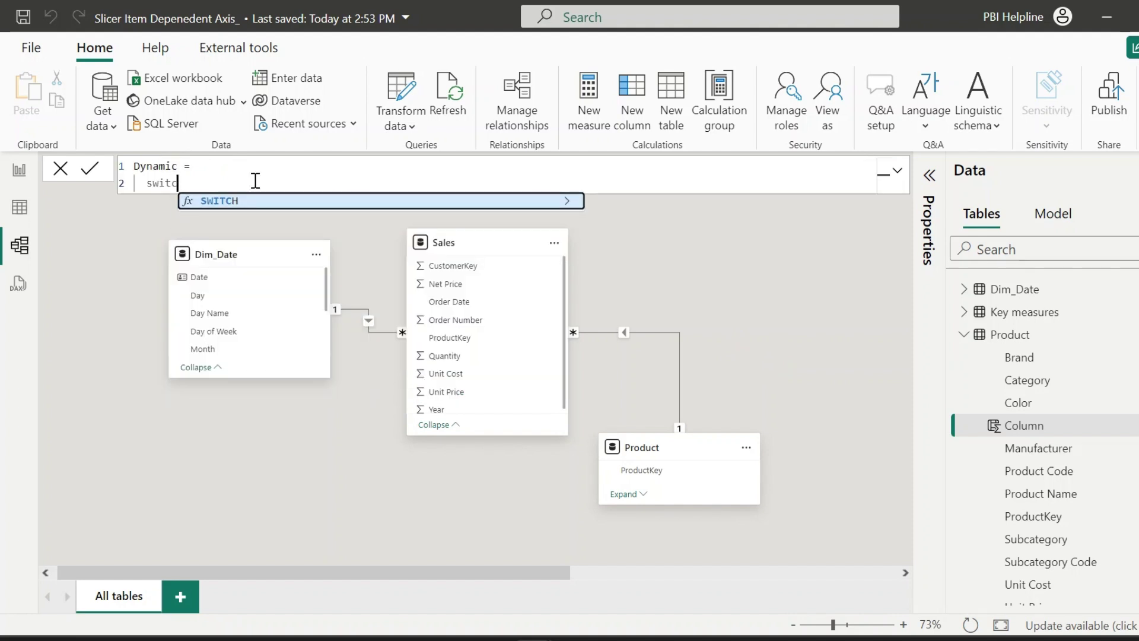
pyautogui.press('Tab')
pyautogui.hotkey('shift', 'Return')
pyautogui.write('true')
pyautogui.press('Tab')
pyautogui.write('),')
pyautogui.hotkey('shift', 'Return')
pyautogui.write('isb')
pyautogui.press('Tab')
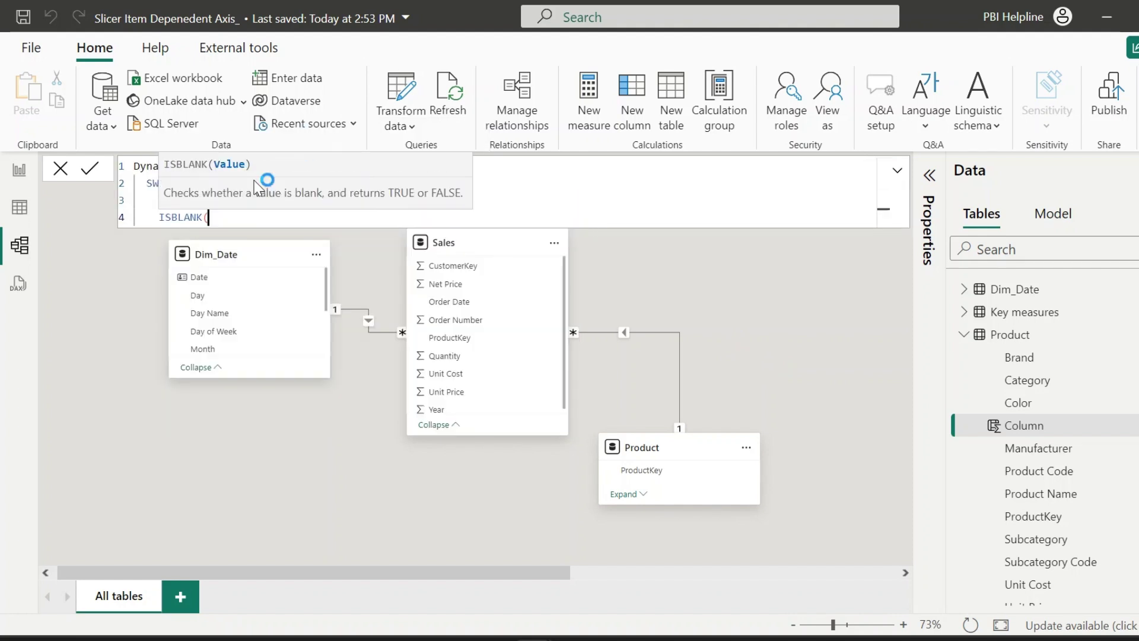
pyautogui.write('cat')
pyautogui.press('Tab')
pyautogui.write(')')
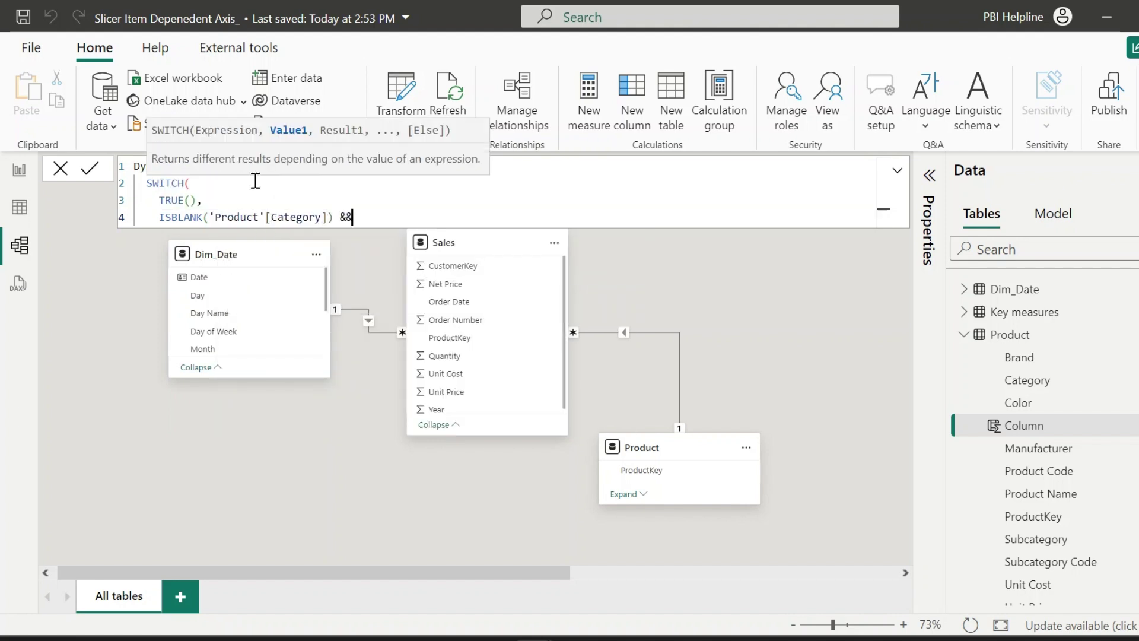
pyautogui.write(' && isb')
pyautogui.press('Tab')
pyautogui.write('subcat')
pyautogui.press('Tab')
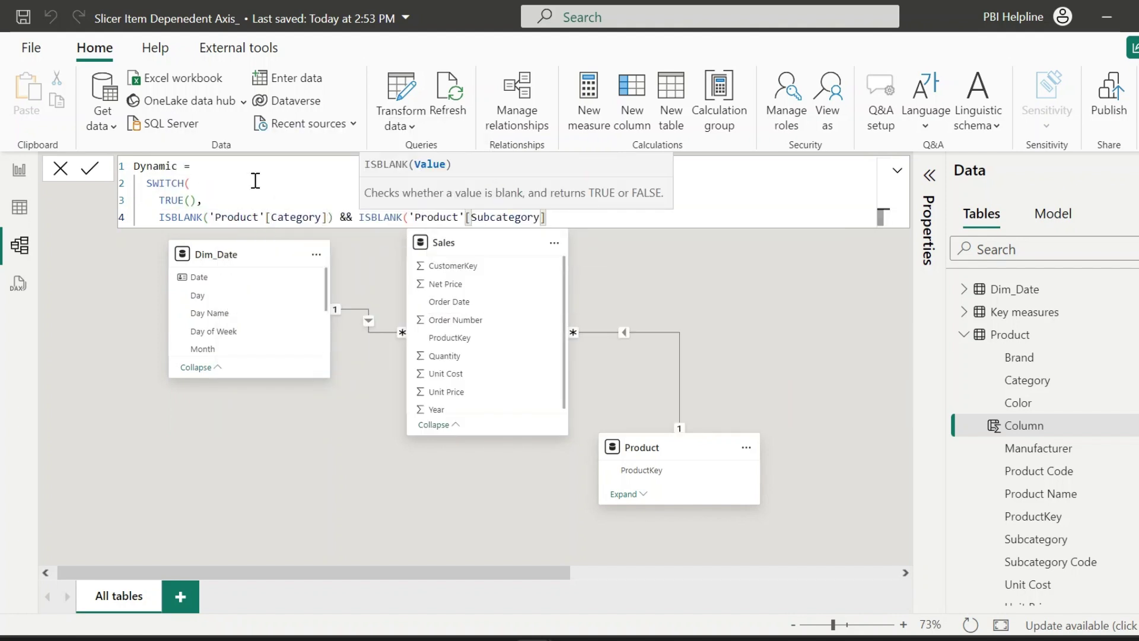
pyautogui.write("), 'Product'[Product Name],")
# Finish Dynamic with ISBLANK(Category) returning Subcategory, otherwise Category, and commit the column
pyautogui.hotkey('shift', 'Return')
pyautogui.write('isb')
pyautogui.press('Tab')
pyautogui.write('cat')
pyautogui.press('Tab')
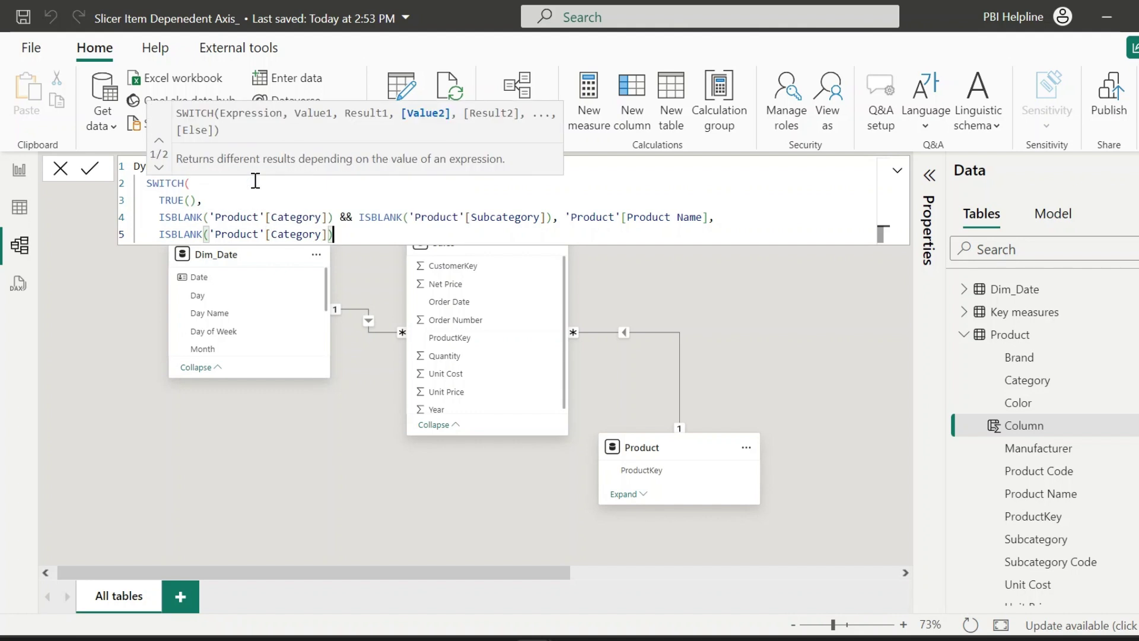
pyautogui.write('), subc')
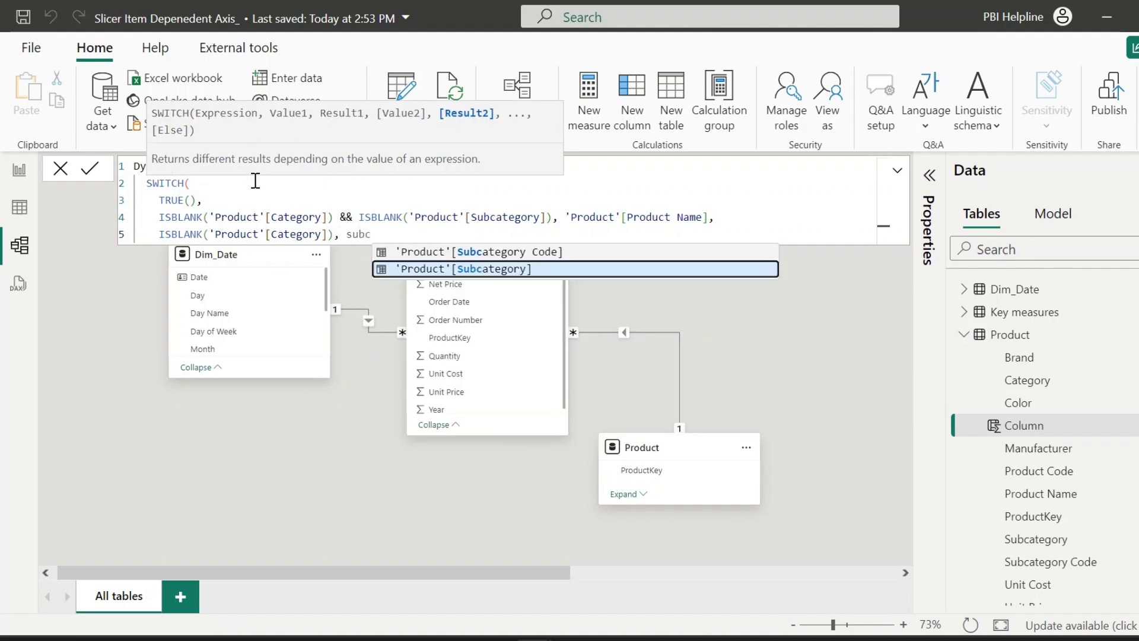
pyautogui.press('Tab')
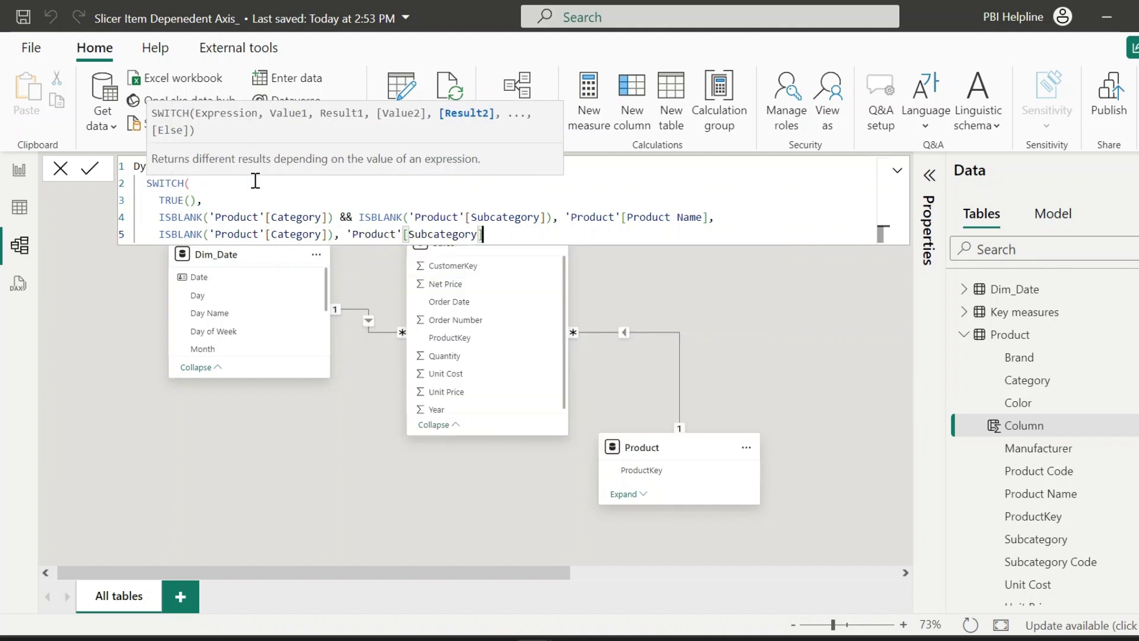
pyautogui.write(',')
pyautogui.hotkey('shift', 'Return')
pyautogui.write('cate')
pyautogui.press('Tab')
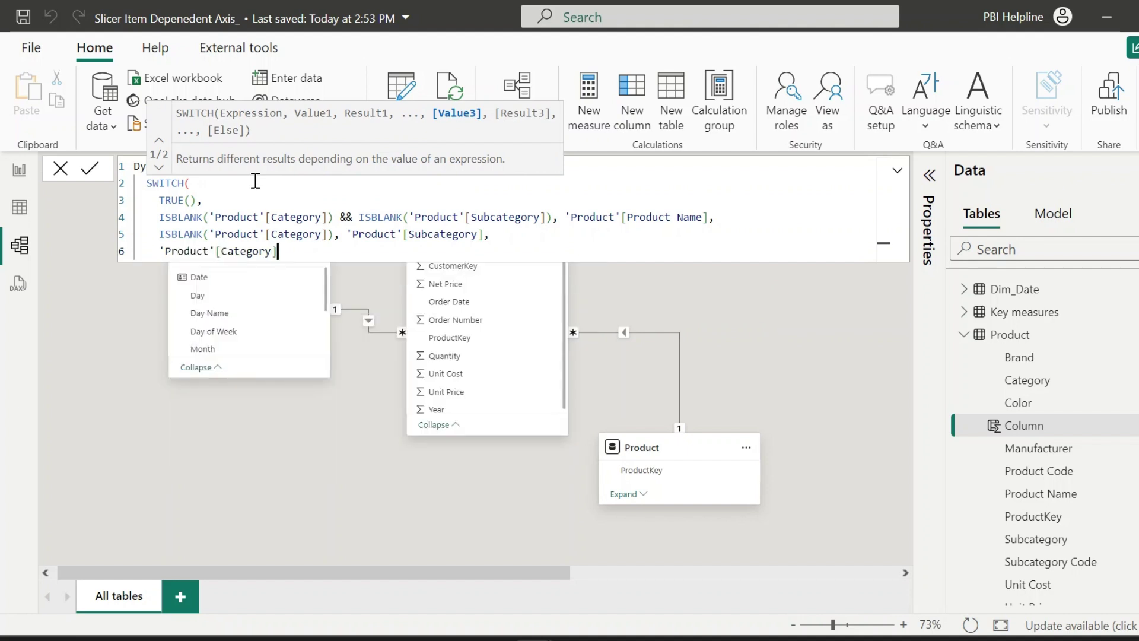
pyautogui.hotkey('shift', 'Return')
pyautogui.write(')')
pyautogui.press('Return')
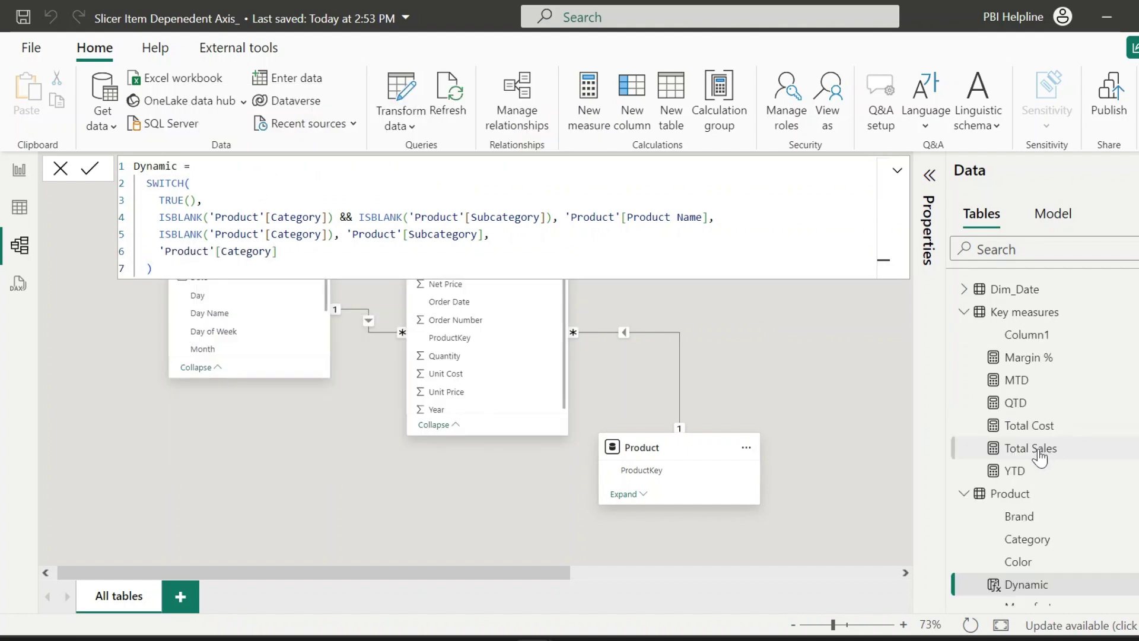
# Wrap the Total Sales SUMX in IF(ISFILTERED('Product'[Brand]), ...)
pyautogui.click(1039, 454)
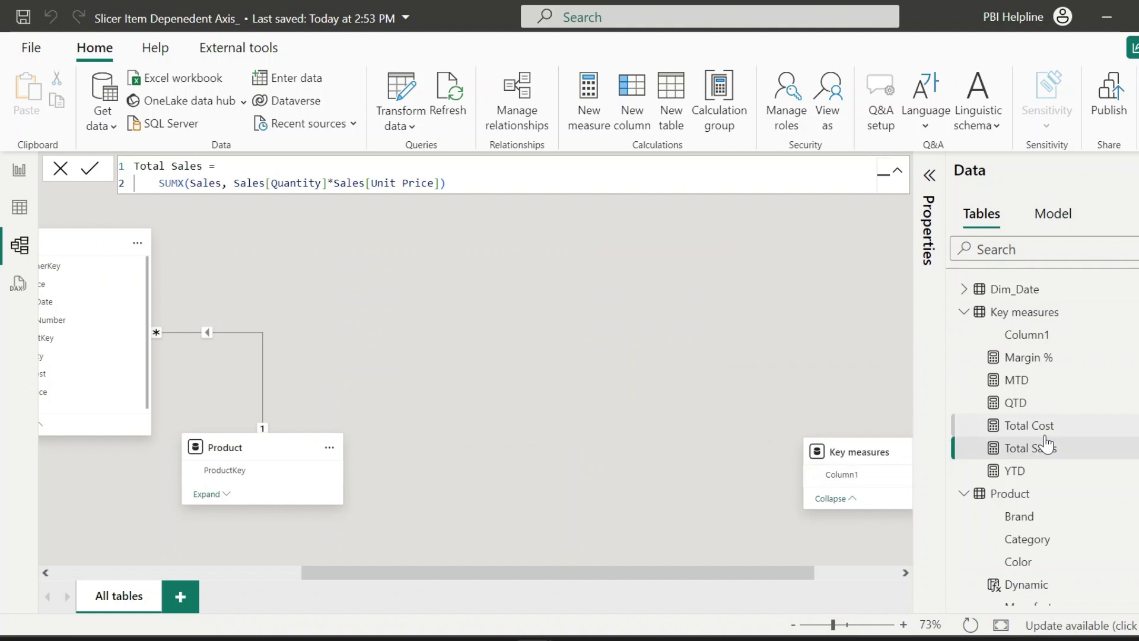
pyautogui.click(242, 165)
pyautogui.press('Return')
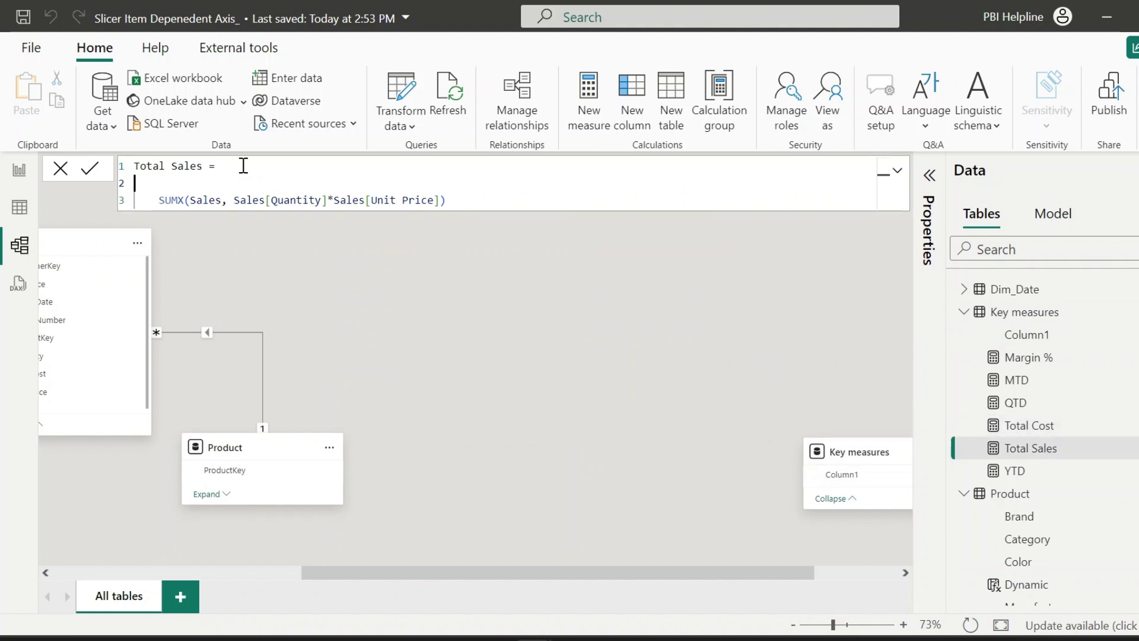
pyautogui.write('IF(')
pyautogui.press('Return')
pyautogui.write('ISFILTERED(brand')
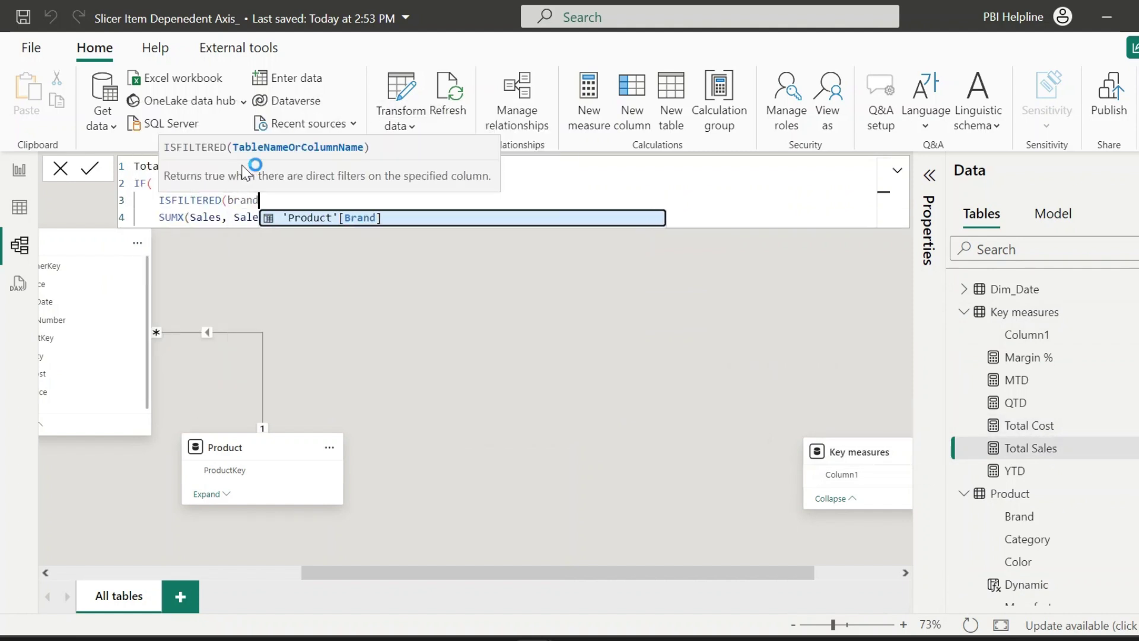
pyautogui.press('Tab')
pyautogui.write('),')
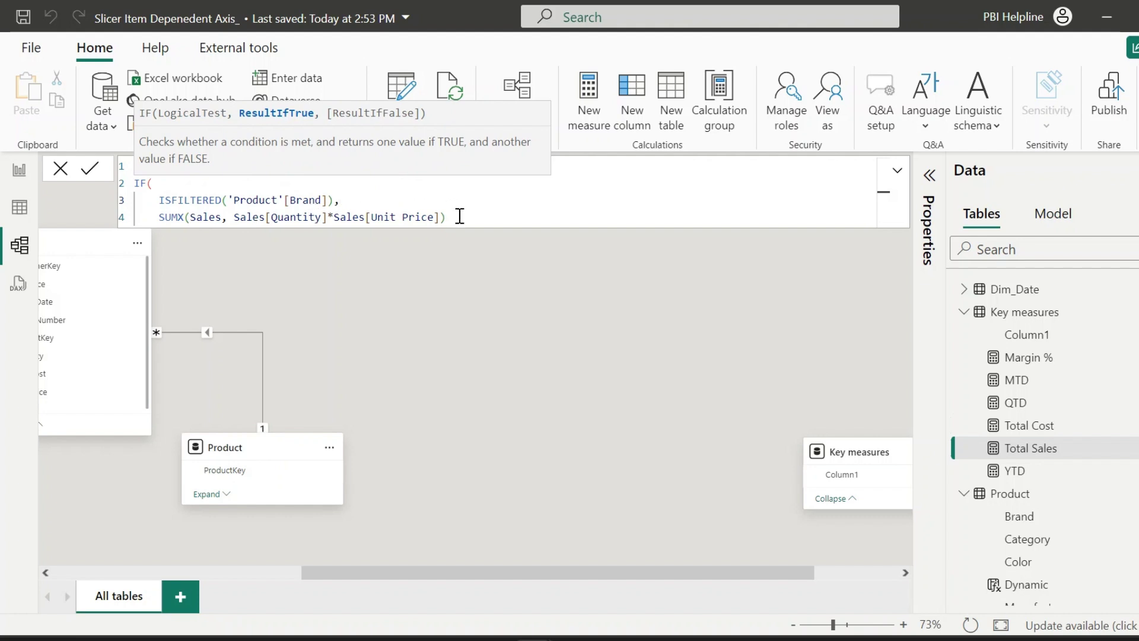
pyautogui.write(',')
# Add an else branch: IF(MAX('Product'[Dynamic]) IN VALUES('Product'[Category]), SUMX(Sales, Quantity*Unit Price)), then commit
pyautogui.press('Return')
pyautogui.press('Return')
pyautogui.write('IF(')
pyautogui.press('Return')
pyautogui.write('MAX(dyna')
pyautogui.press('Tab')
pyautogui.write(') IN va')
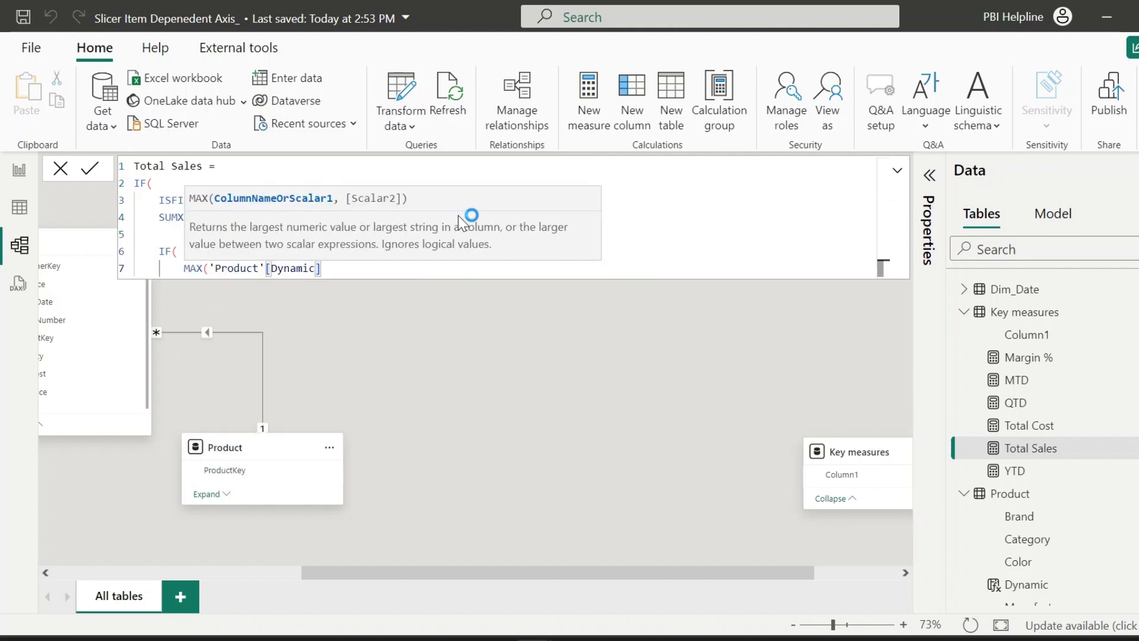
pyautogui.write('lues(cat')
pyautogui.press('Tab')
pyautogui.write('),')
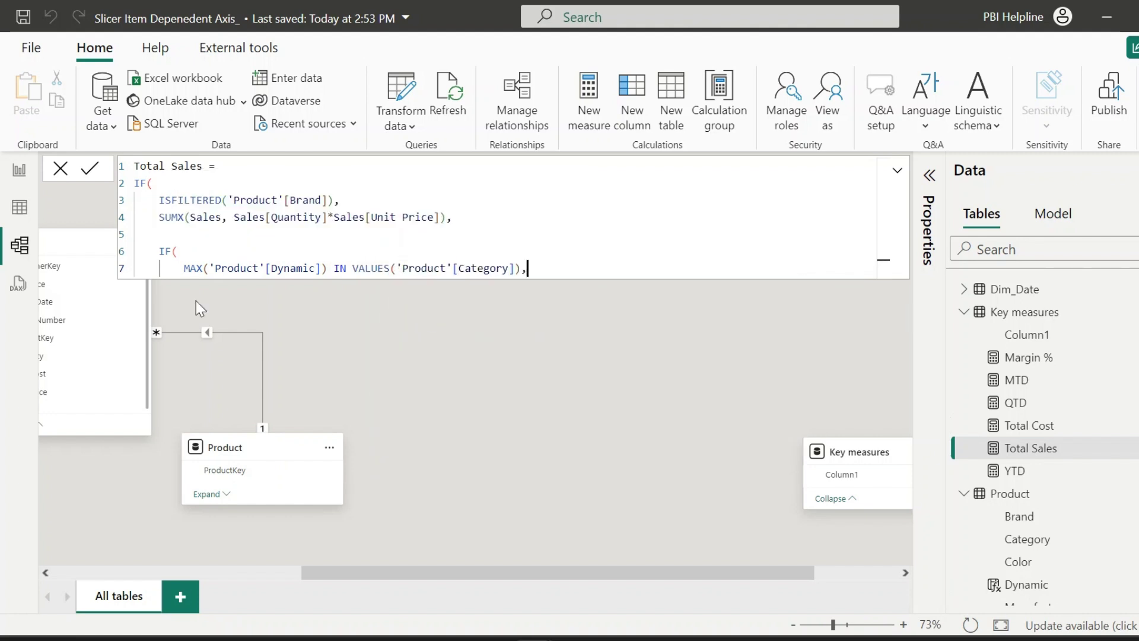
pyautogui.press('Return')
pyautogui.write('SUMX(Sales, Sales[Quantity]*Sales[Unit Price])')
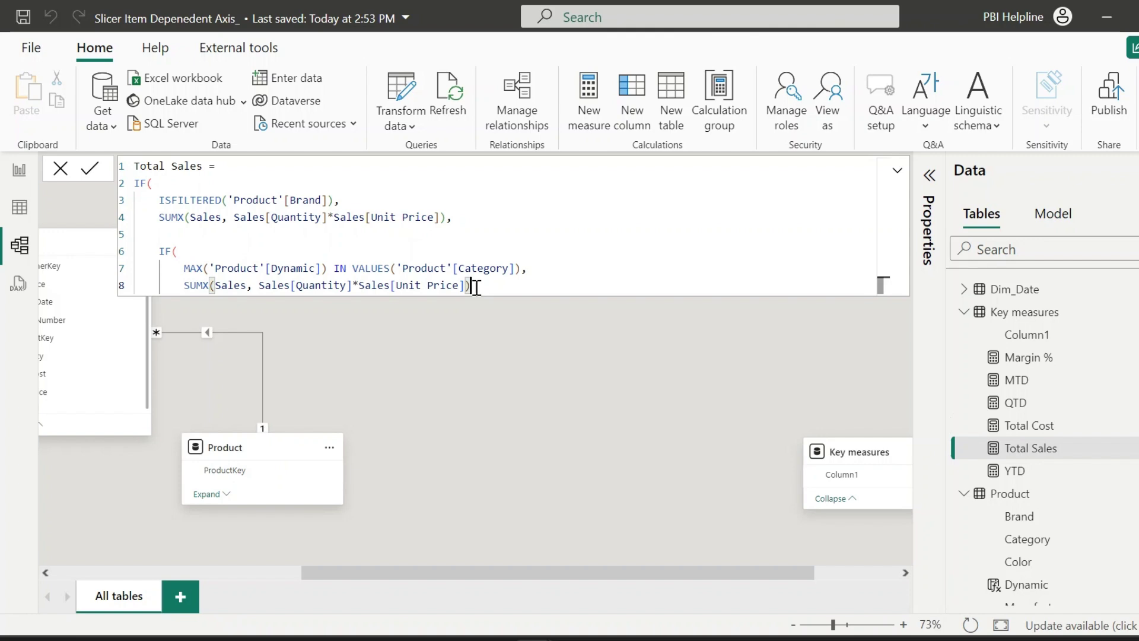
pyautogui.press('Return')
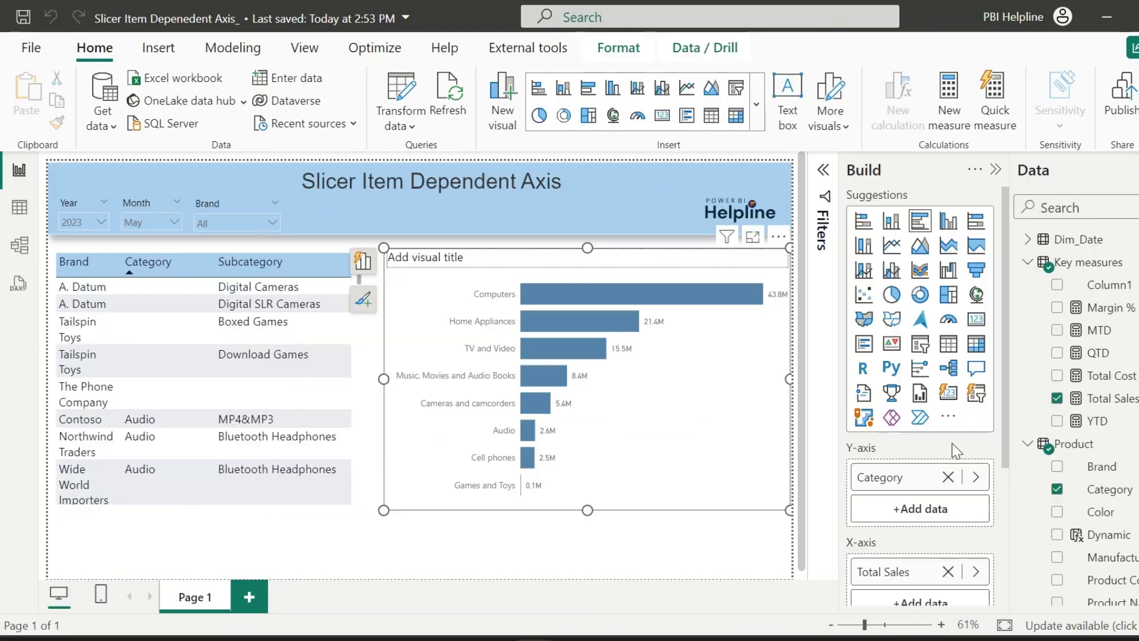
# Swap the chart's Category axis field for the Dynamic column and collapse the Build pane
pyautogui.scroll(-2, 952, 450)
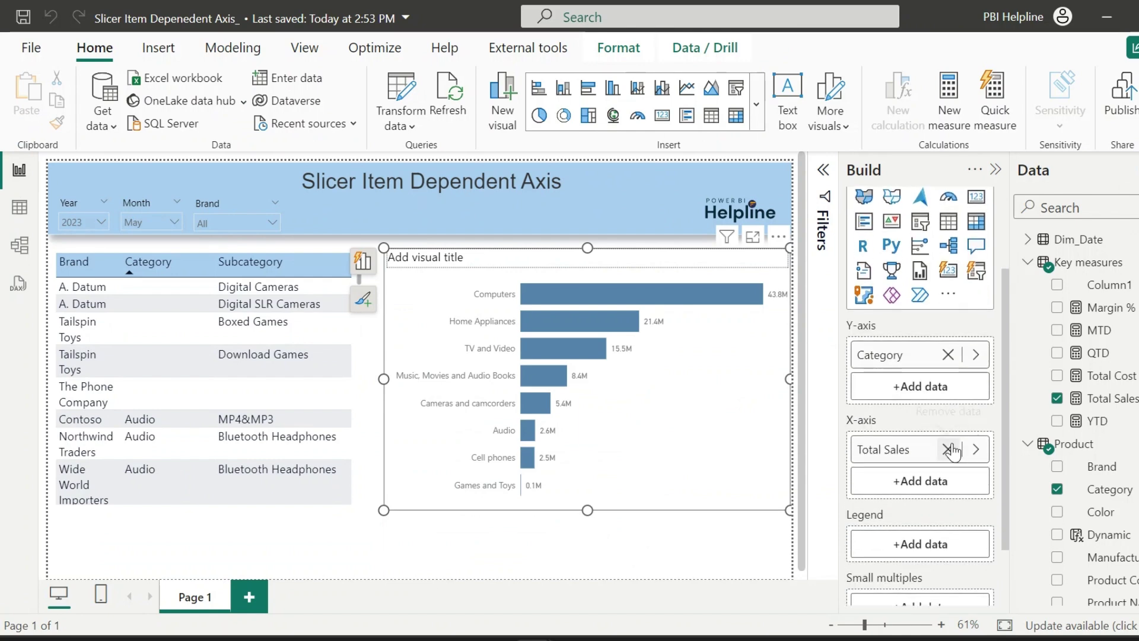
pyautogui.click(974, 355)
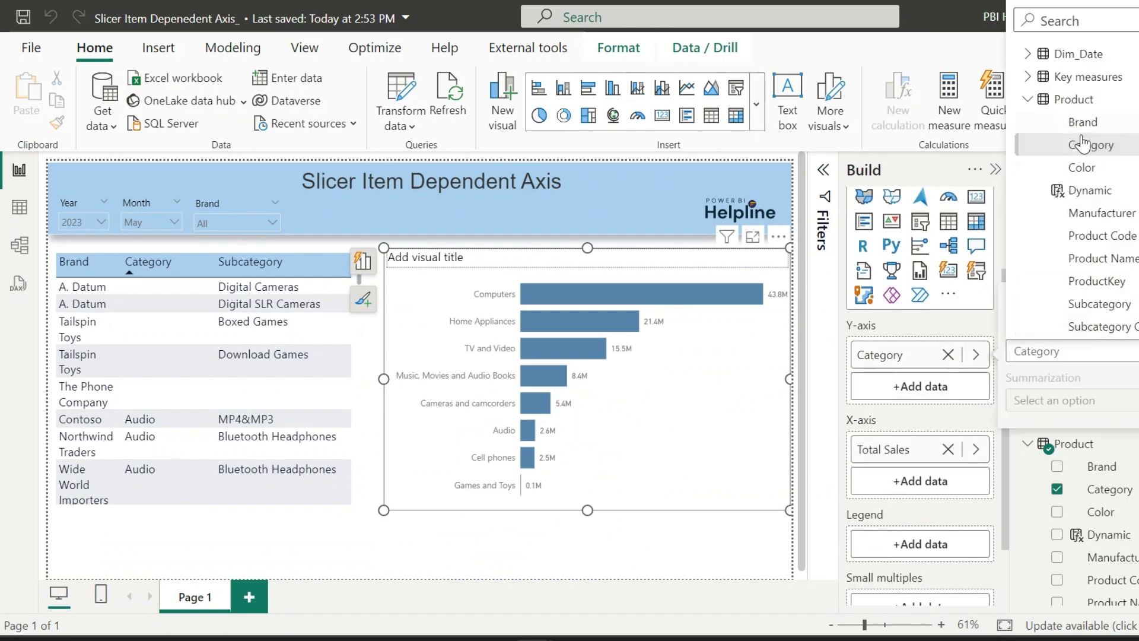
pyautogui.click(1090, 191)
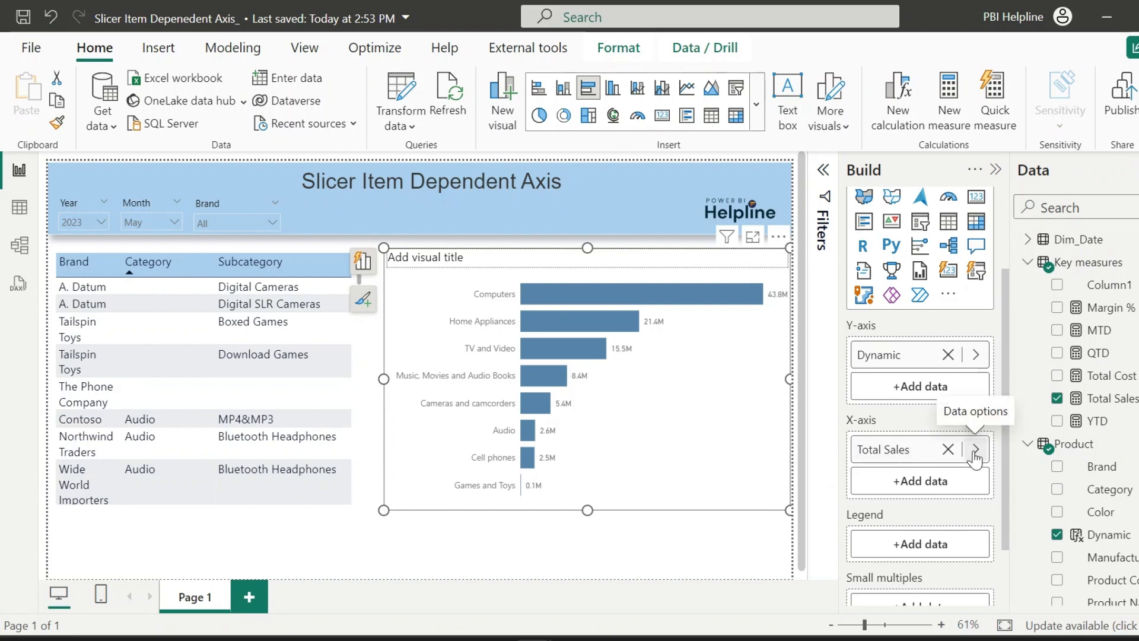
pyautogui.click(995, 170)
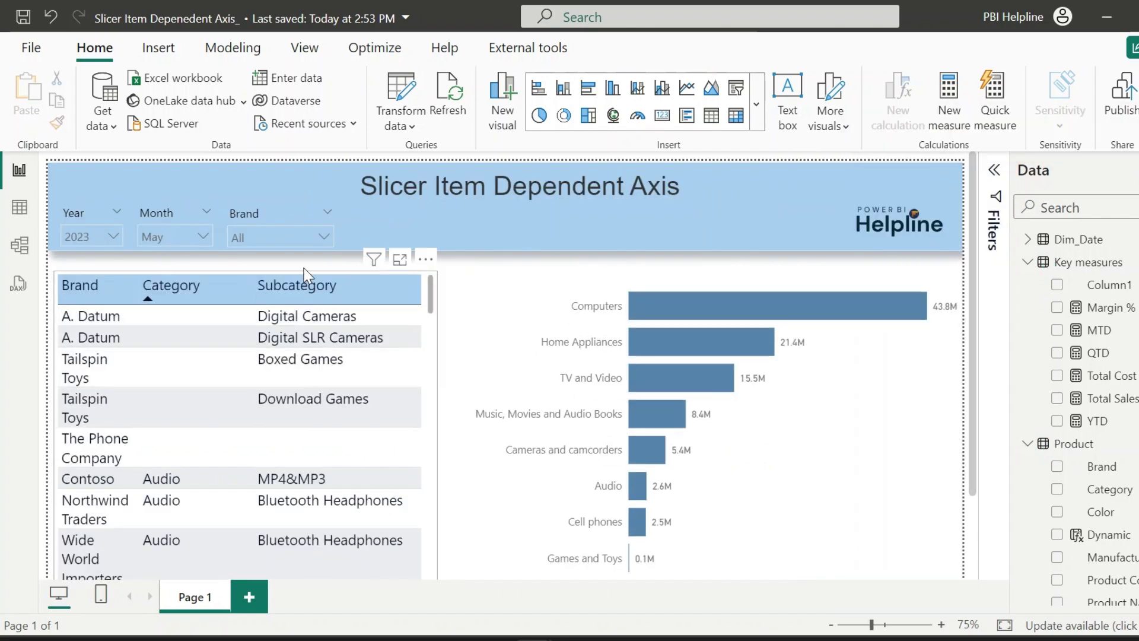
# Try Contoso and A. Datum in the Brand slicer, then settle on The Phone Company
pyautogui.click(297, 237)
pyautogui.click(279, 292)
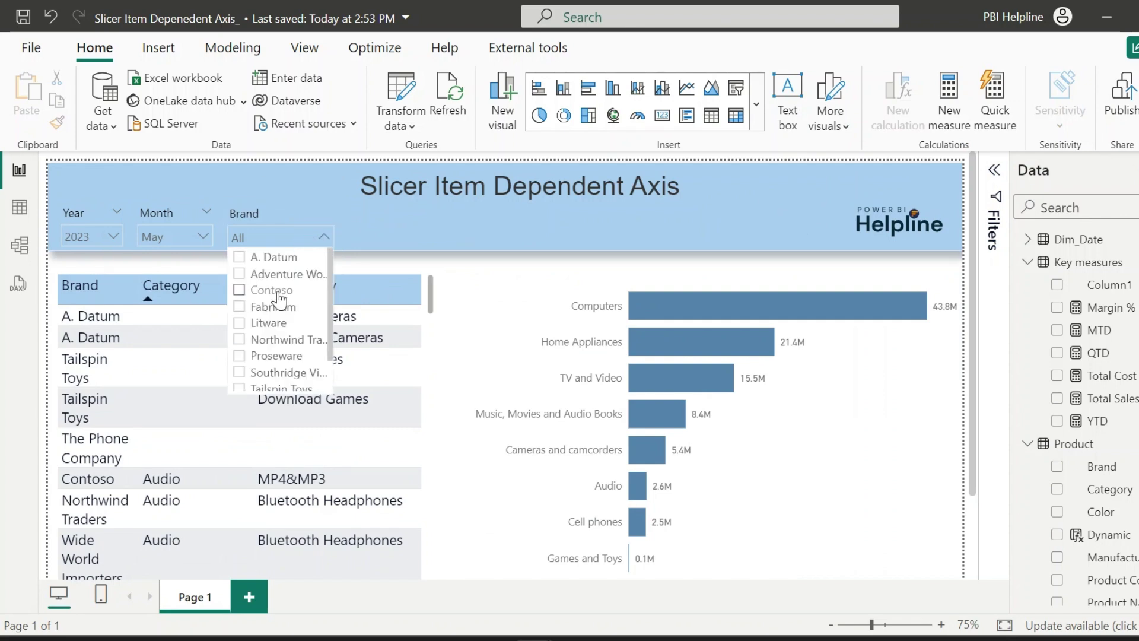
pyautogui.click(272, 260)
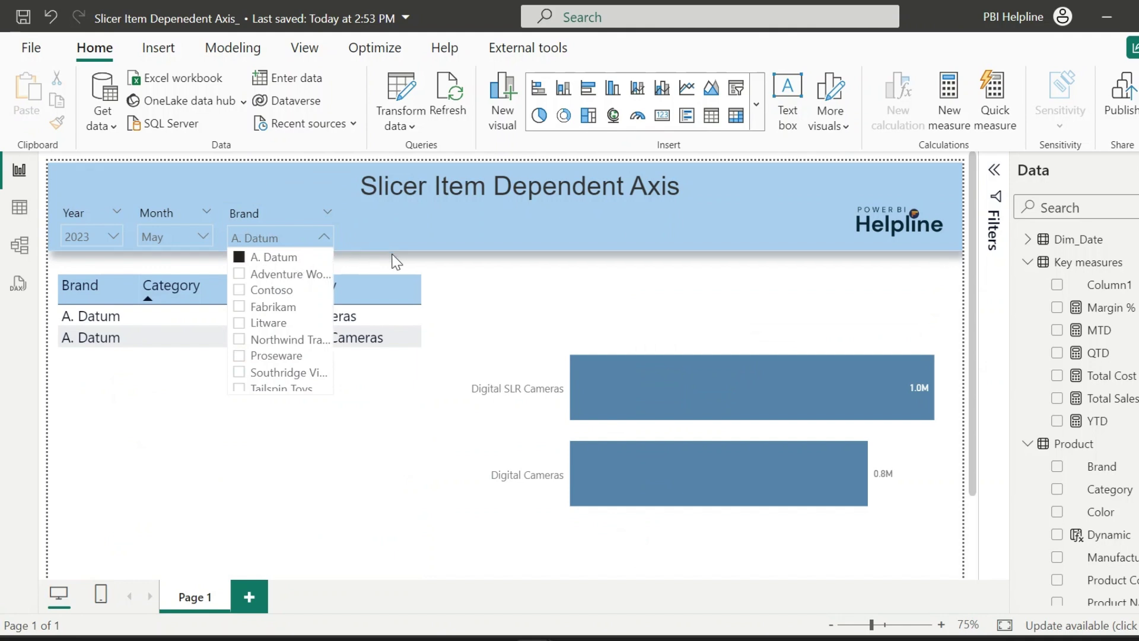
pyautogui.click(159, 335)
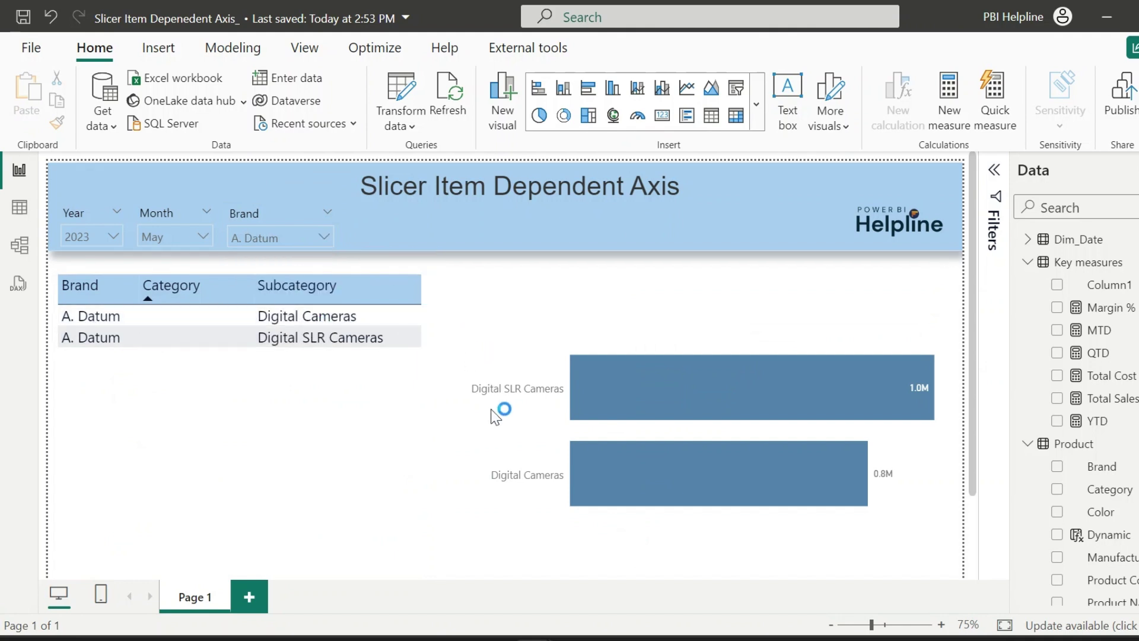
pyautogui.click(326, 231)
pyautogui.scroll(-1, 287, 309)
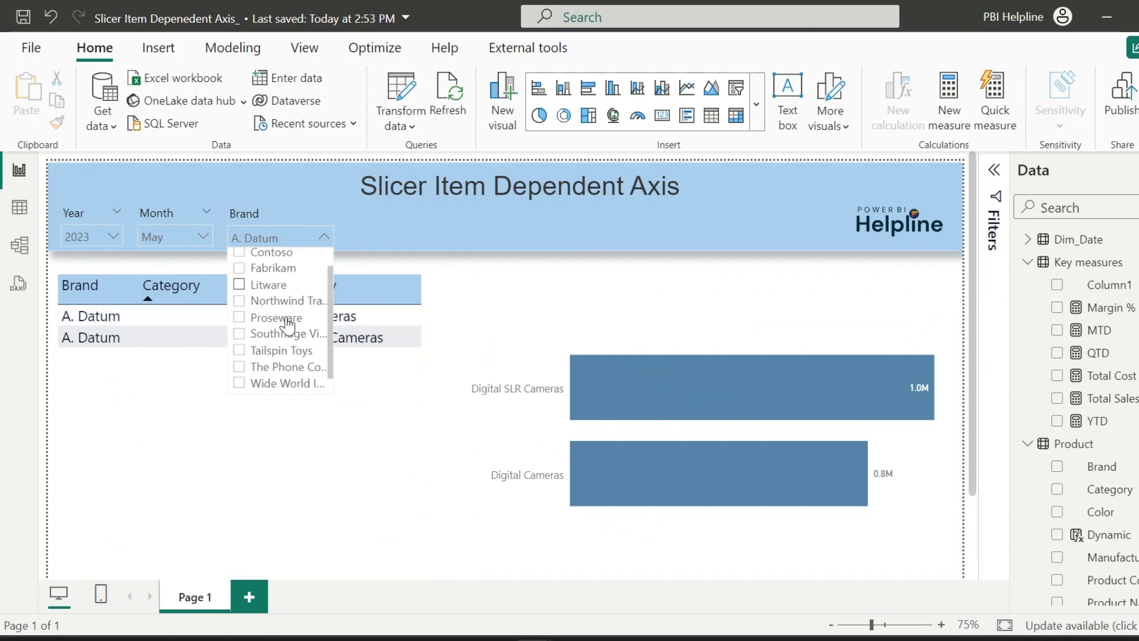
pyautogui.click(270, 369)
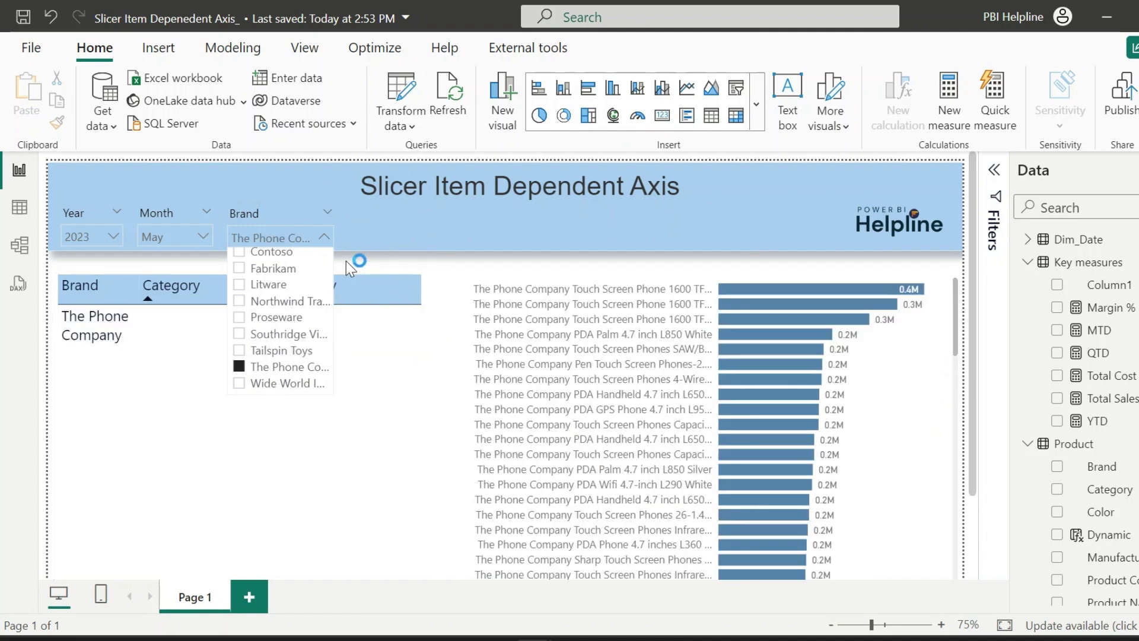
pyautogui.click(347, 261)
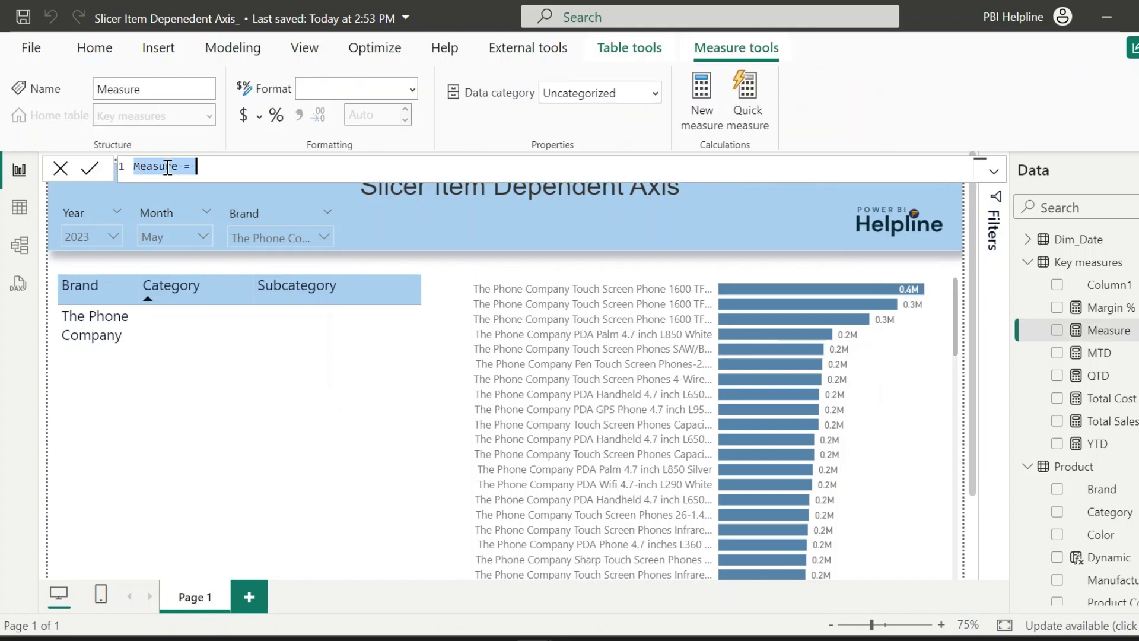
# Name the new measure 'title' and paste the Dynamic column's SWITCH formula into it
pyautogui.write('t')
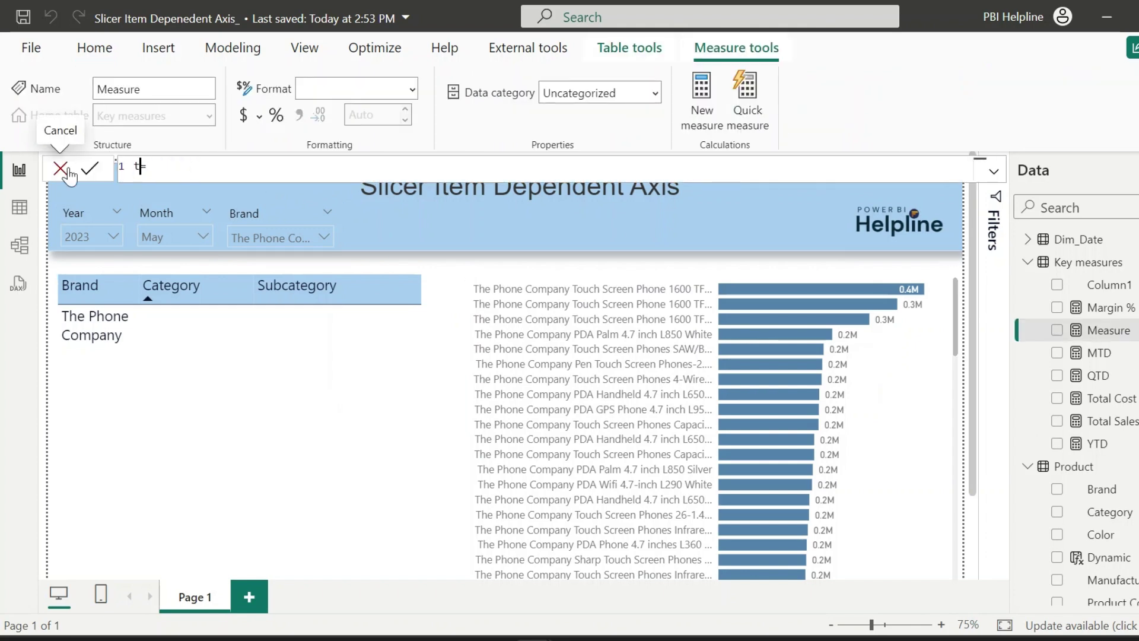
pyautogui.write('itle =')
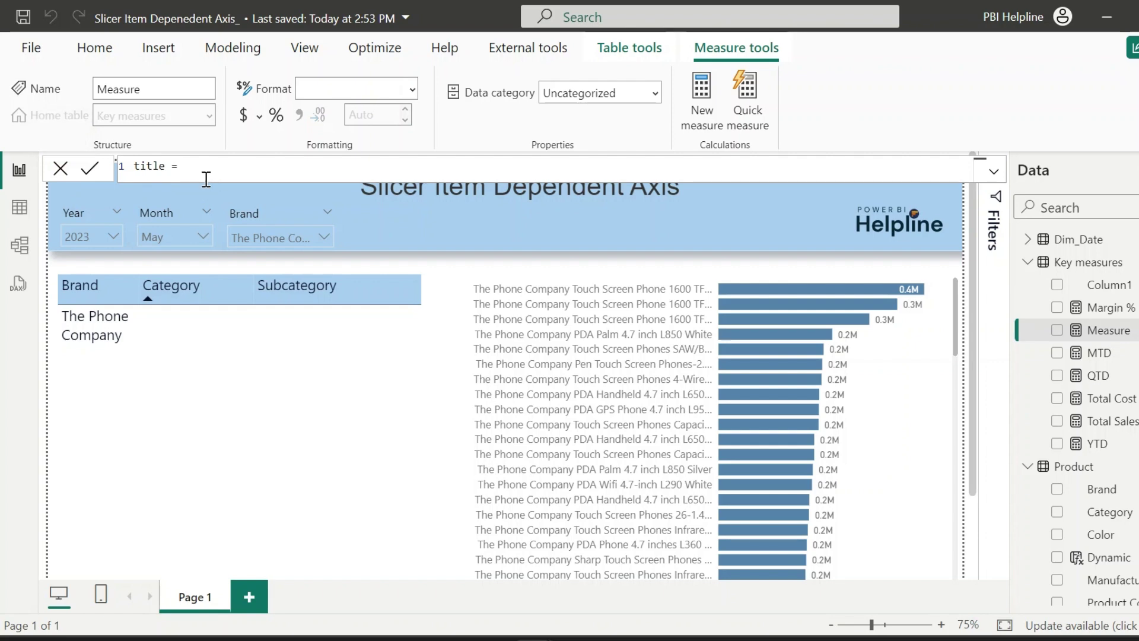
pyautogui.press('Return')
pyautogui.click(1103, 512)
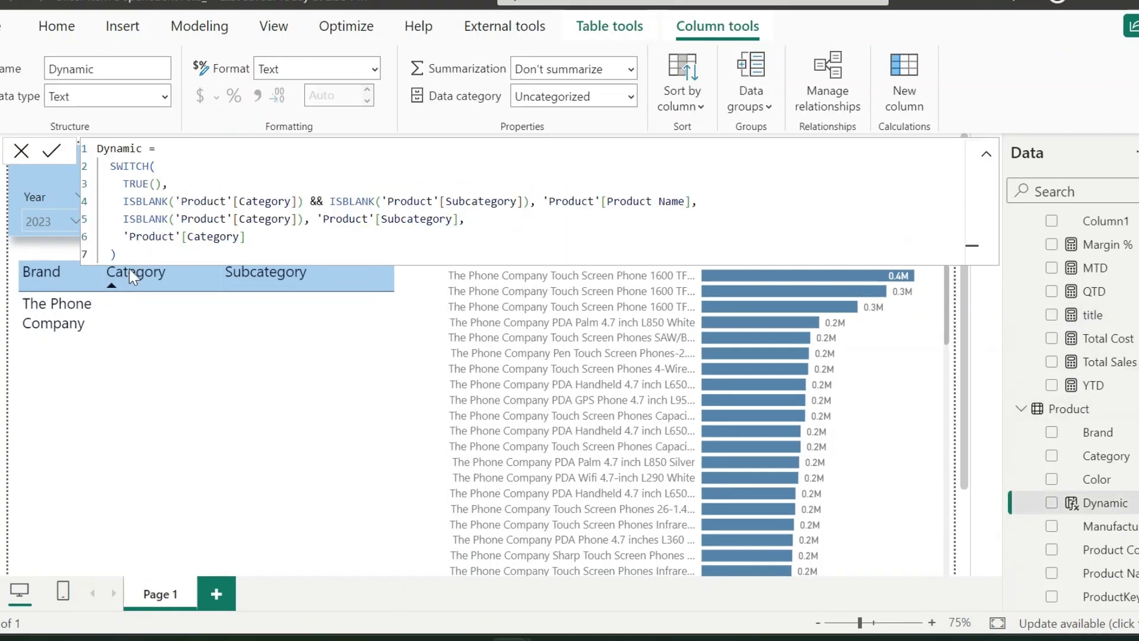
pyautogui.hotkey('ctrl', 'z')
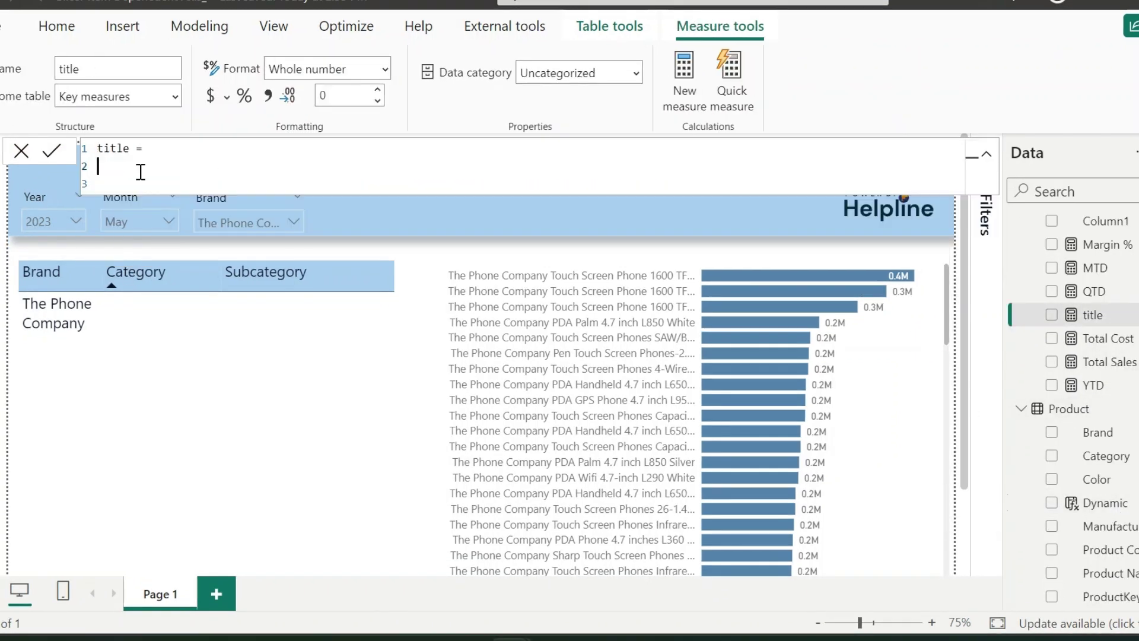
pyautogui.write("SWITCH(     TRUE(),     ISBLANK('Product'[Category]) && ISBLANK('Product'[Subcategory]), 'Product'[Product Name],     ISBLANK('Product'[Category]), 'Product'[Subcategory],     'Product'[Category] )")
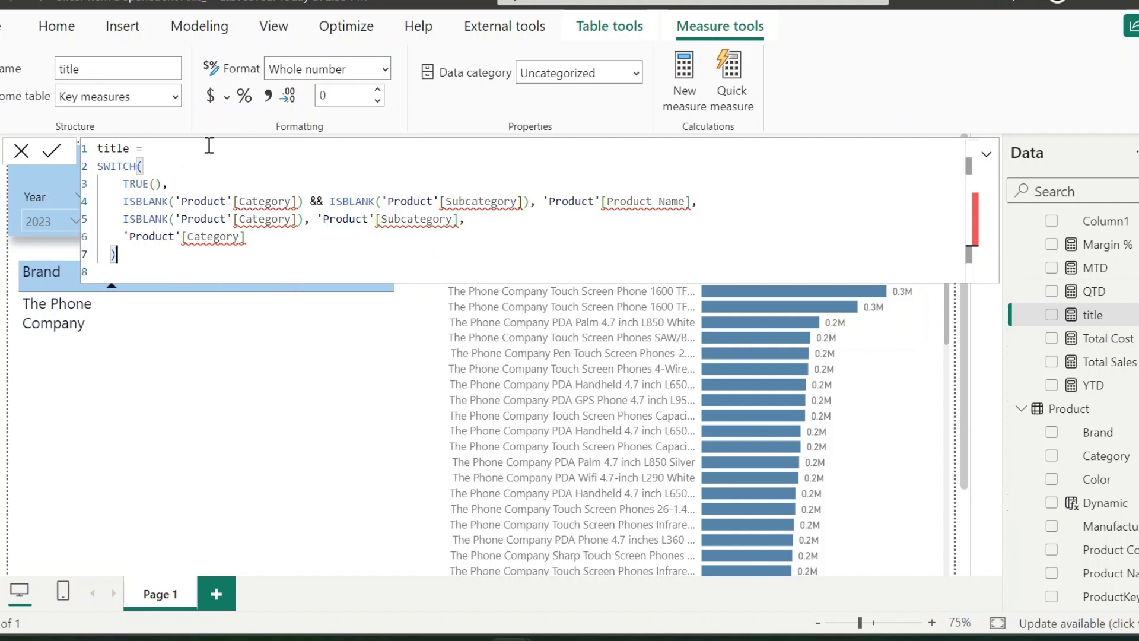
# Wrap line 4's Category and Subcategory in MAX() and make it return "product wise Sales"
pyautogui.click(175, 199)
pyautogui.write('MAX(')
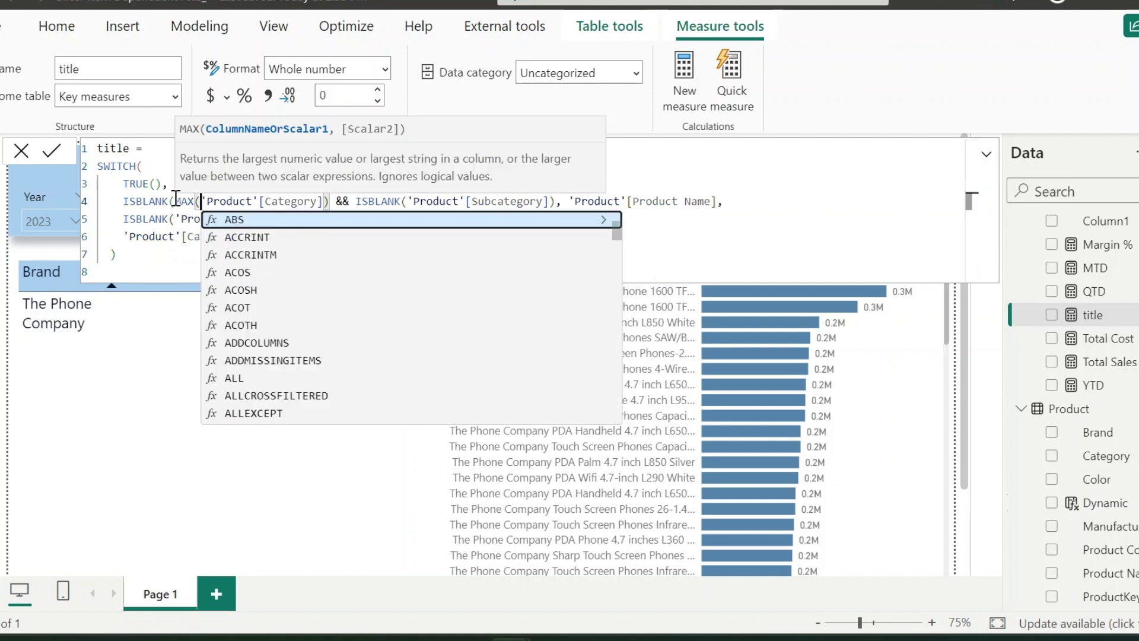
pyautogui.click(330, 201)
pyautogui.write(')')
pyautogui.click(414, 201)
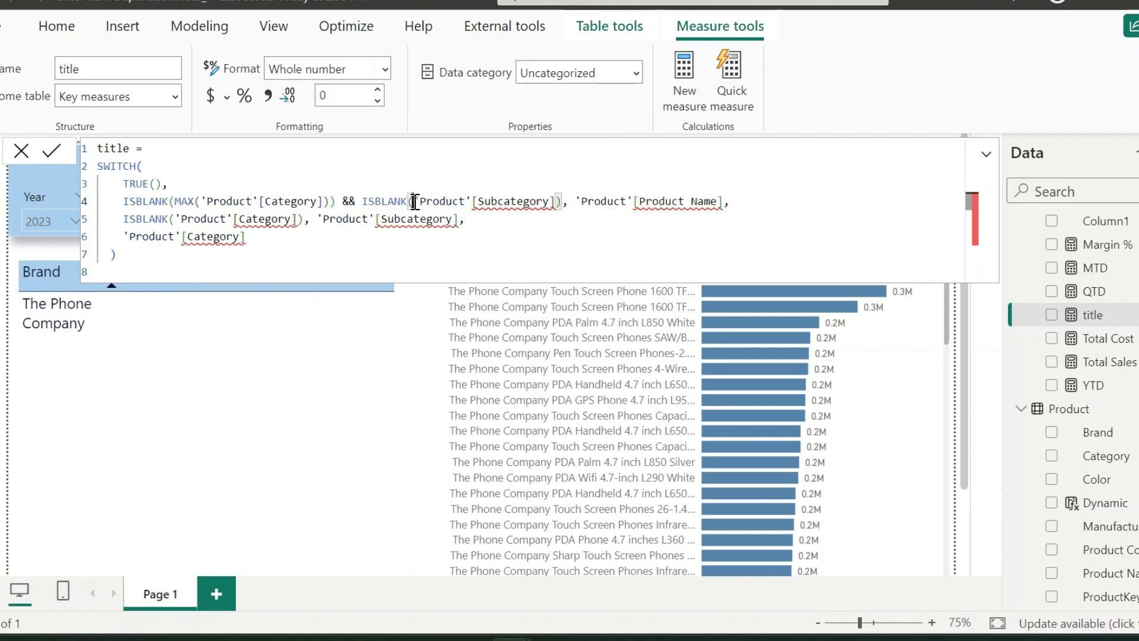
pyautogui.write('MAX(')
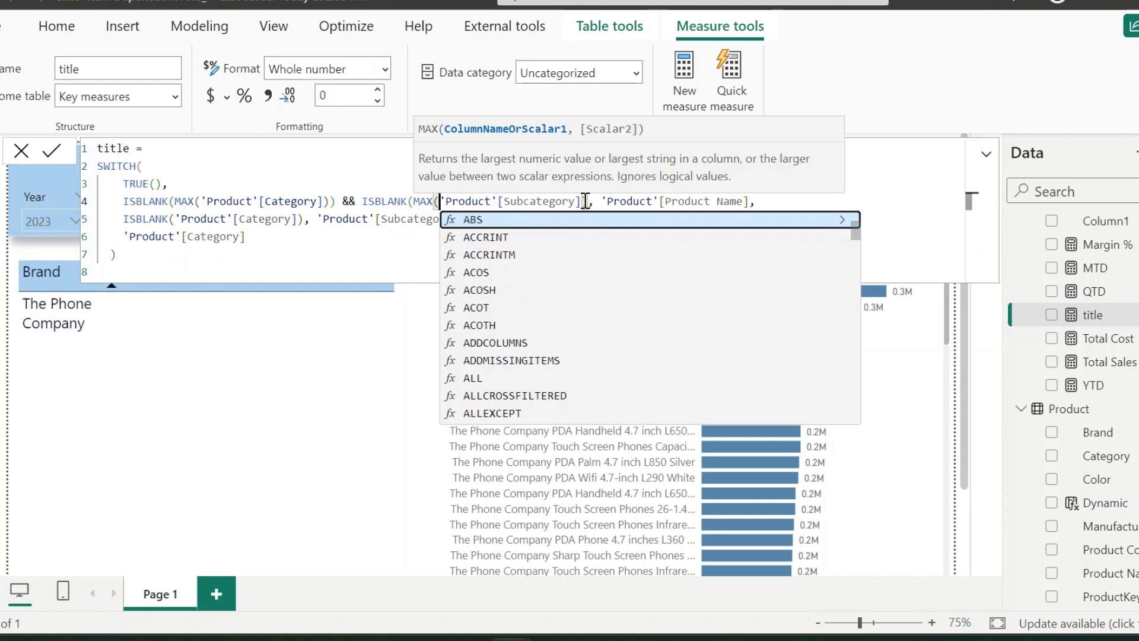
pyautogui.write(')')
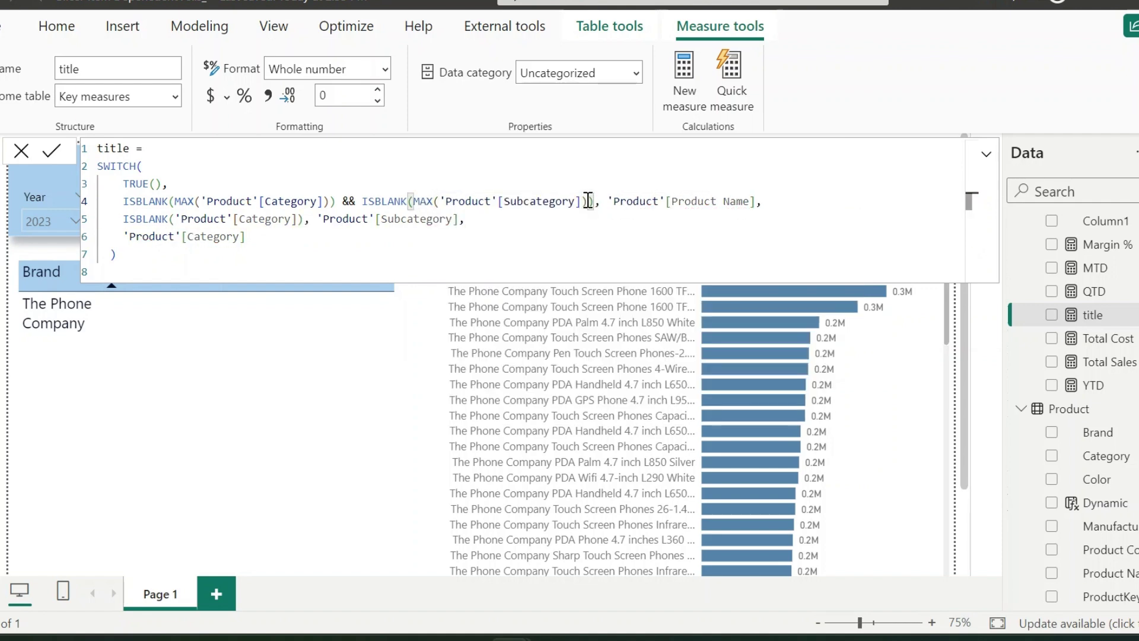
pyautogui.moveTo(762, 201); pyautogui.dragTo(612, 201)
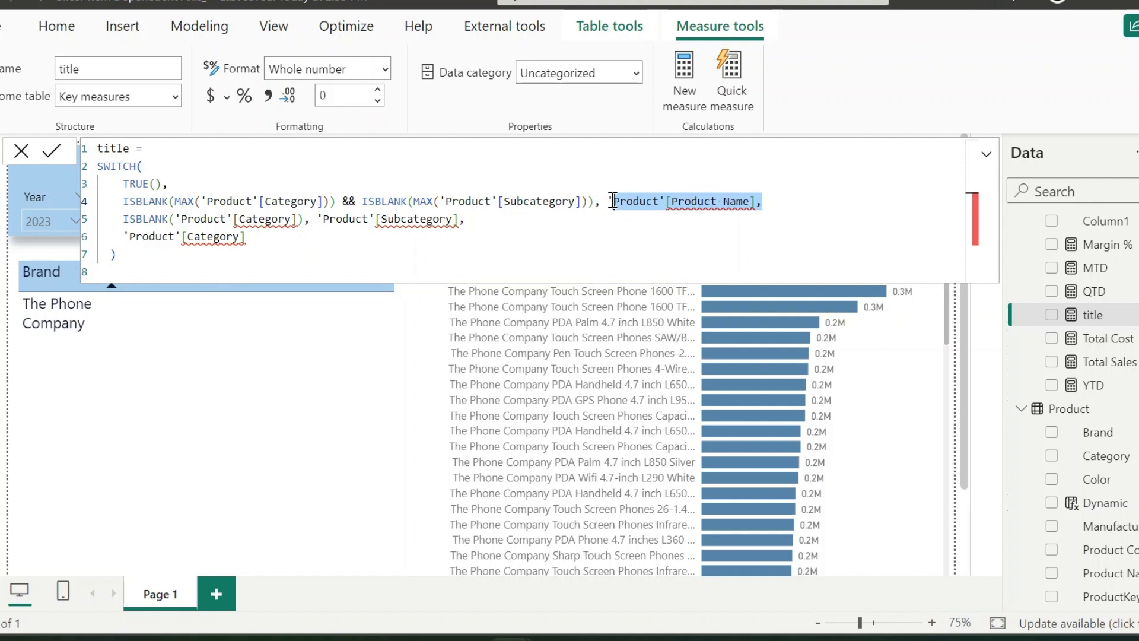
pyautogui.press('BackSpace')
pyautogui.write('"')
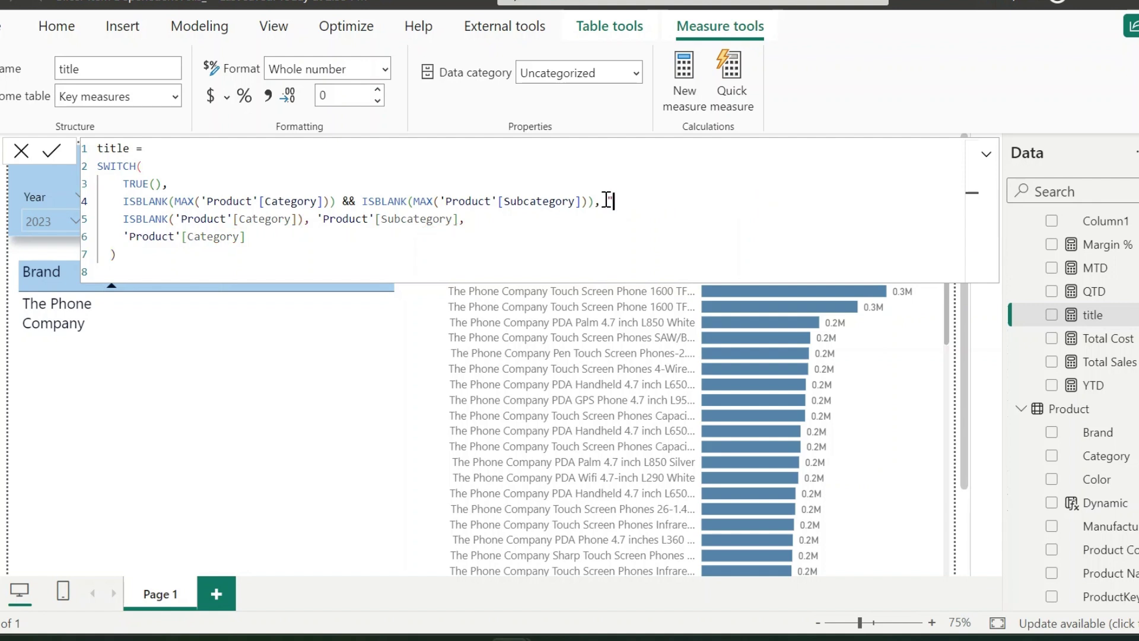
pyautogui.write('product wise Sales"')
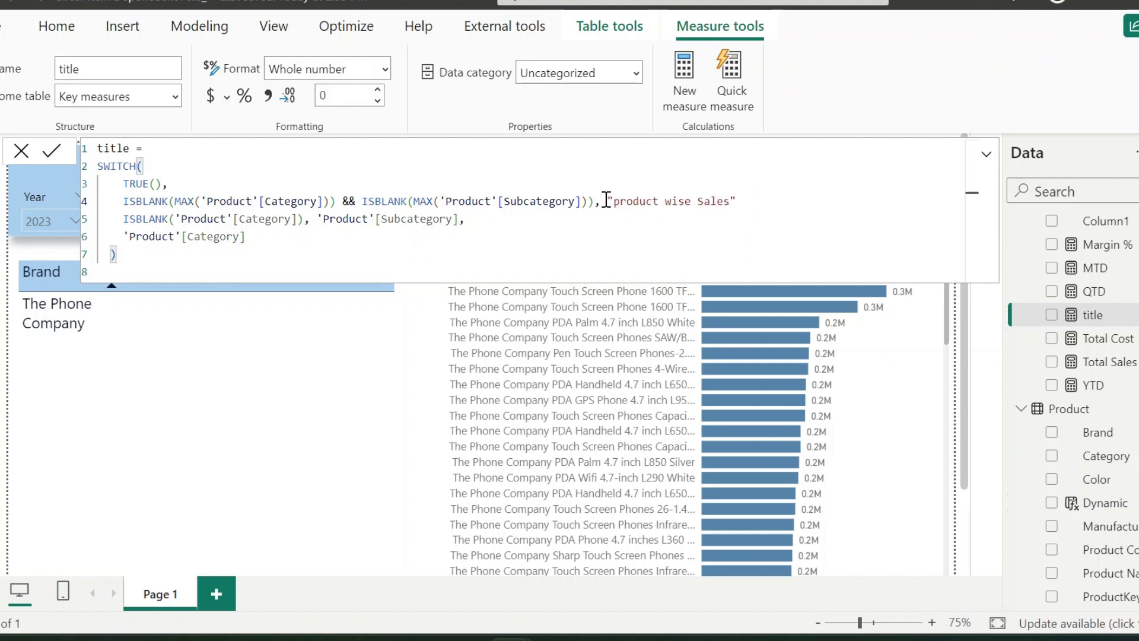
pyautogui.write(',')
# Wrap line 5's Category in MAX(), return "Subcategory wise sales", and replace the fallback with "Category wise sales"
pyautogui.click(175, 219)
pyautogui.write('MAX(')
pyautogui.click(331, 219)
pyautogui.write(')')
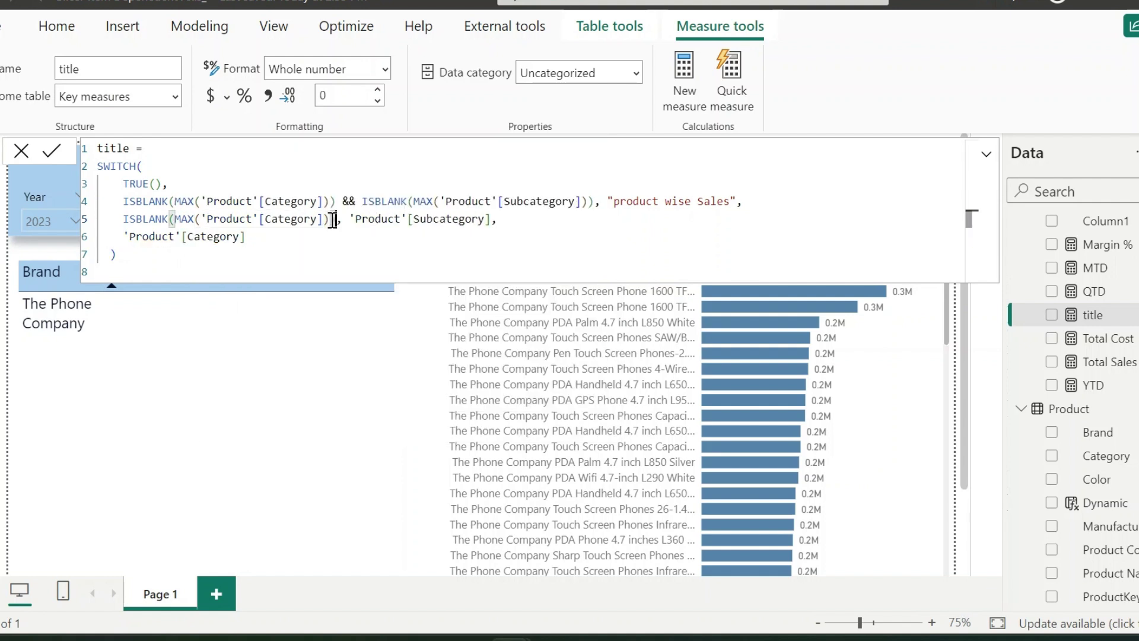
pyautogui.moveTo(497, 219); pyautogui.dragTo(349, 219)
pyautogui.press('BackSpace')
pyautogui.write('"')
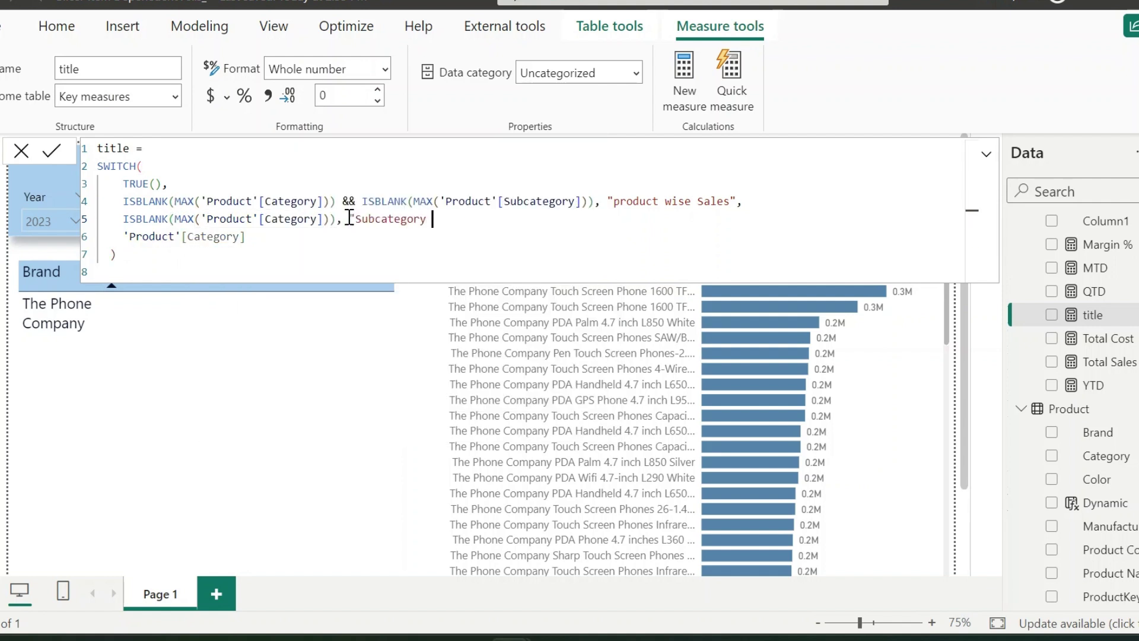
pyautogui.write('Subcategory wise sales",')
pyautogui.moveTo(245, 236); pyautogui.dragTo(122, 236)
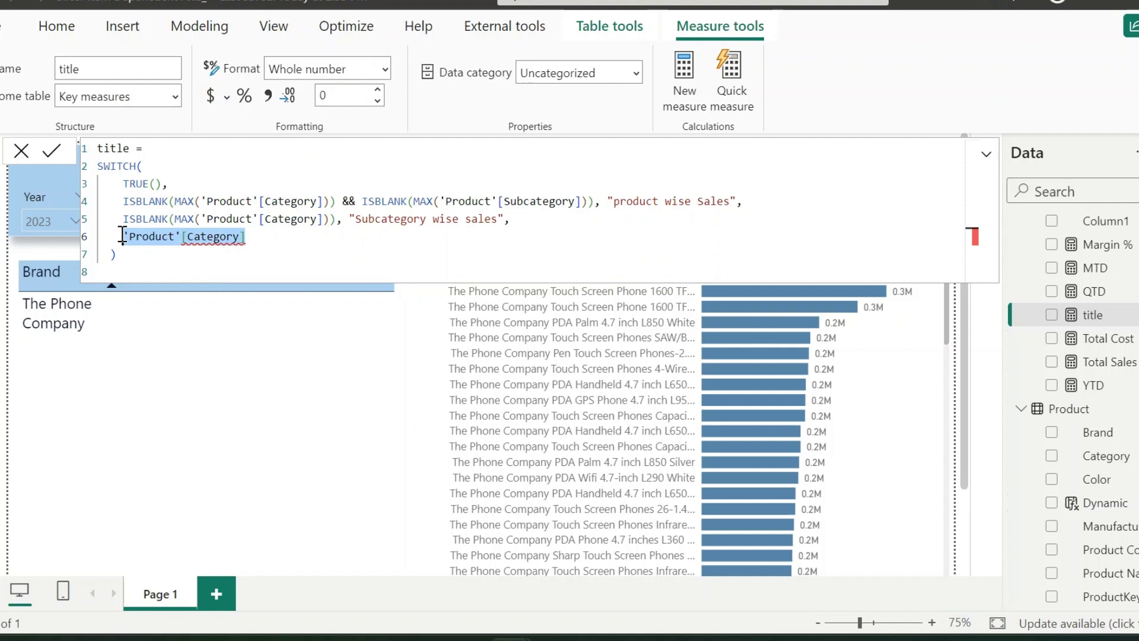
pyautogui.write('"Category wise sales')
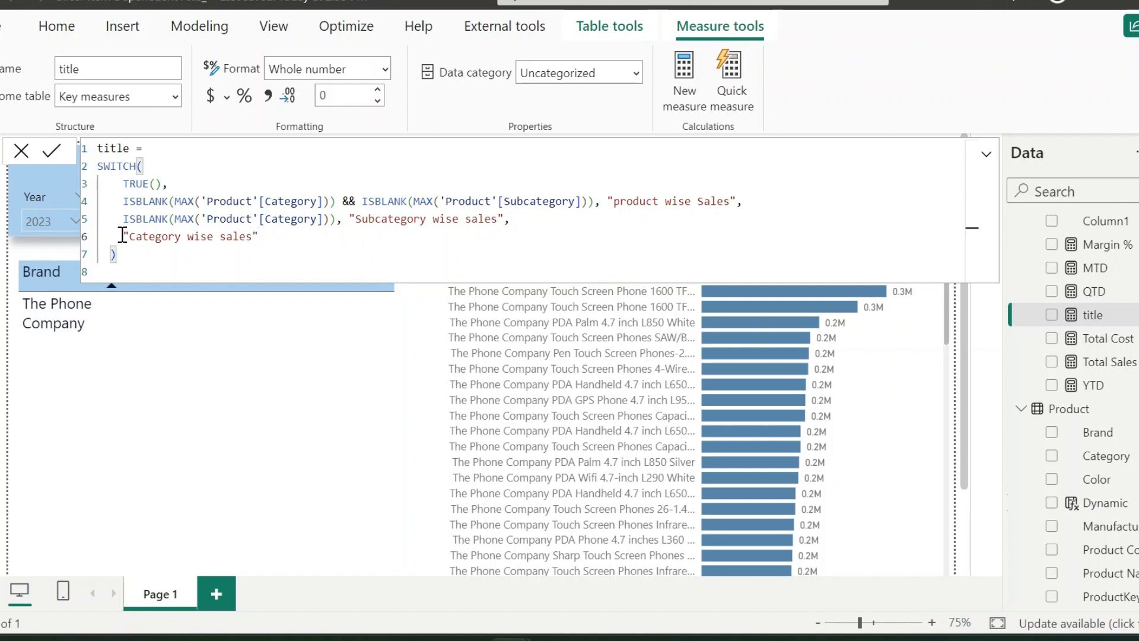
# Commit the title measure and base the bar chart's title text on it through fx
pyautogui.click(53, 151)
pyautogui.click(902, 443)
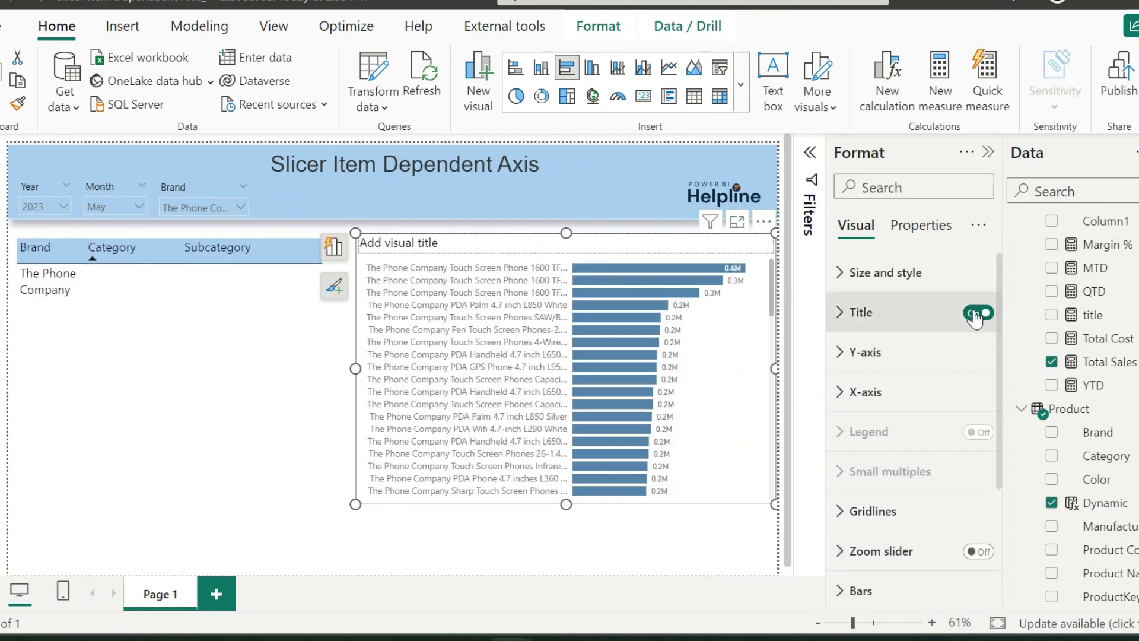
pyautogui.click(872, 312)
pyautogui.click(978, 408)
pyautogui.click(340, 195)
pyautogui.write('title')
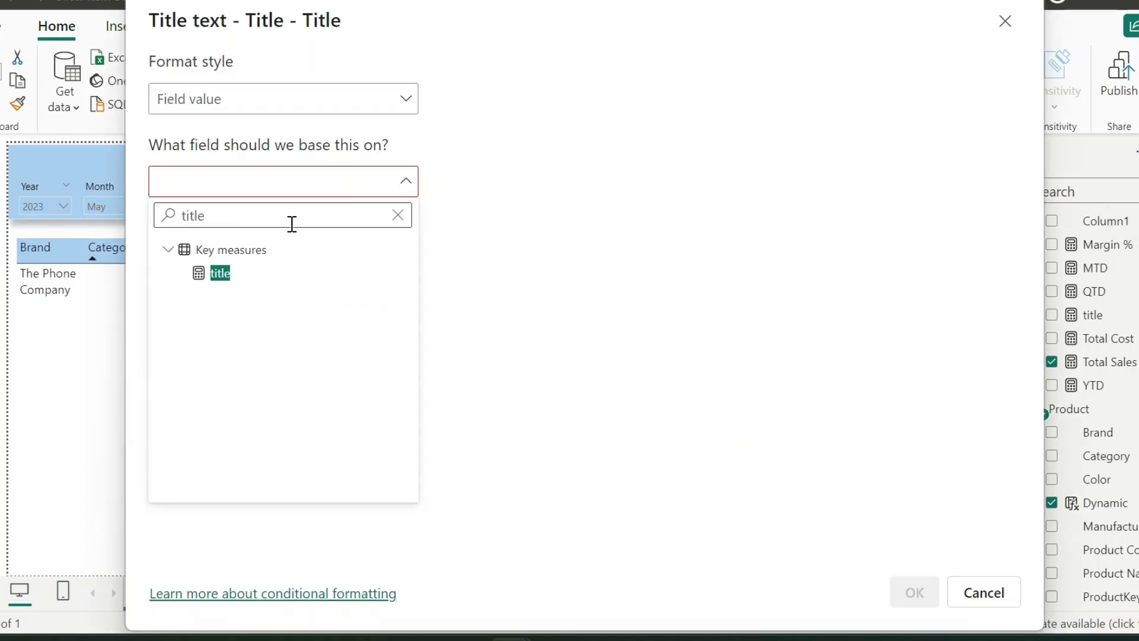
pyautogui.click(221, 270)
pyautogui.click(913, 592)
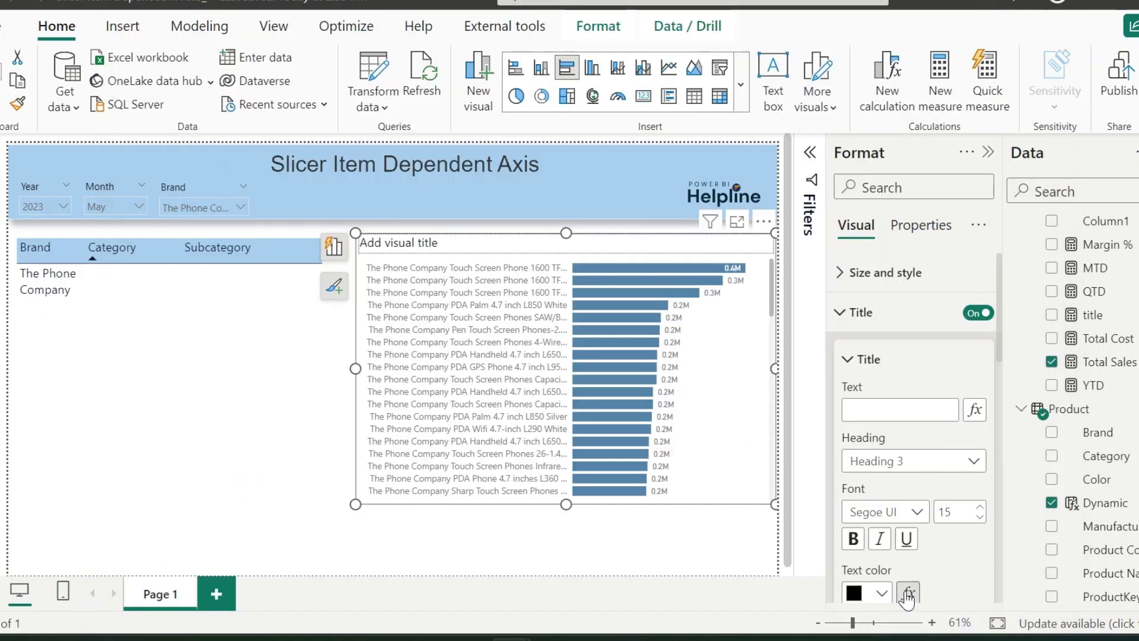
pyautogui.press('Escape')
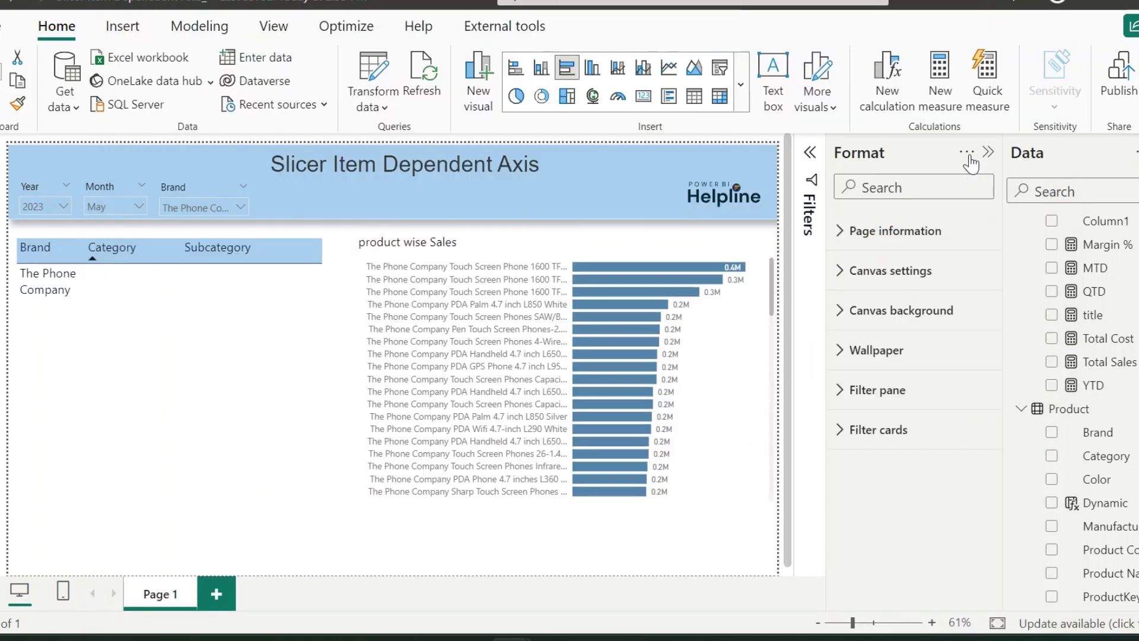
# Collapse the formatting pane, try A. Datum then Contoso in the Brand slicer, then return to All
pyautogui.click(988, 153)
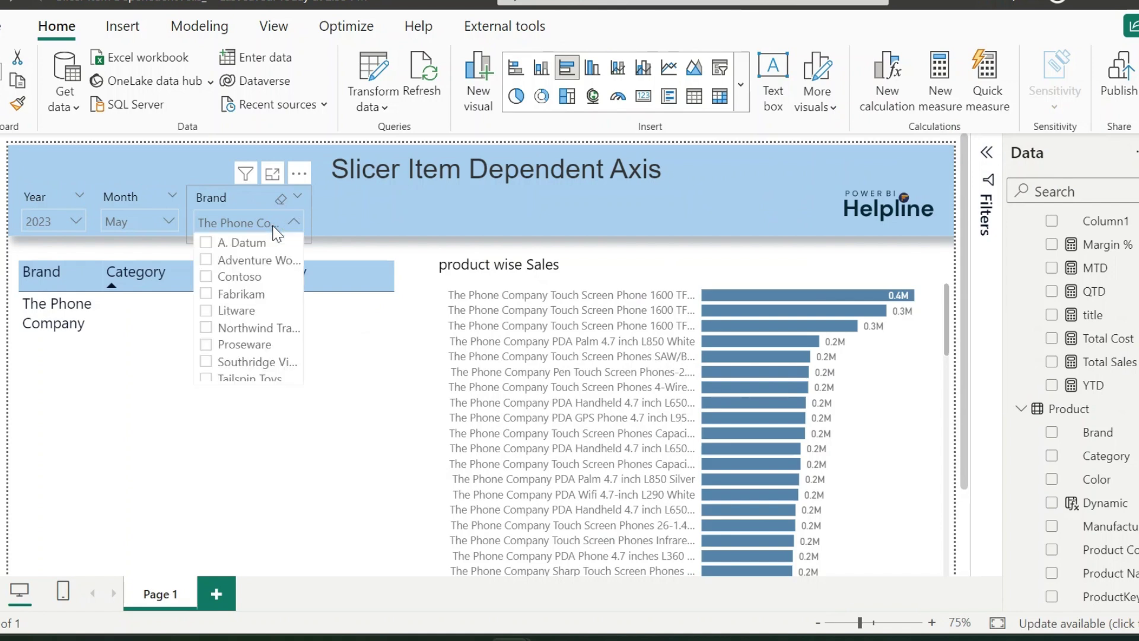
pyautogui.click(246, 243)
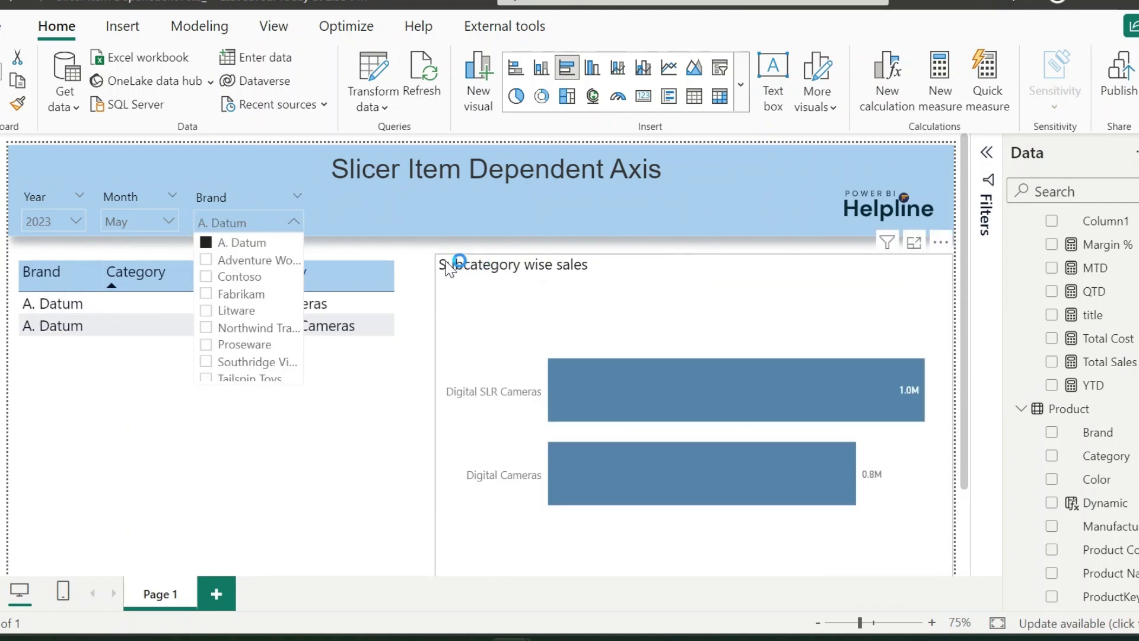
pyautogui.click(239, 277)
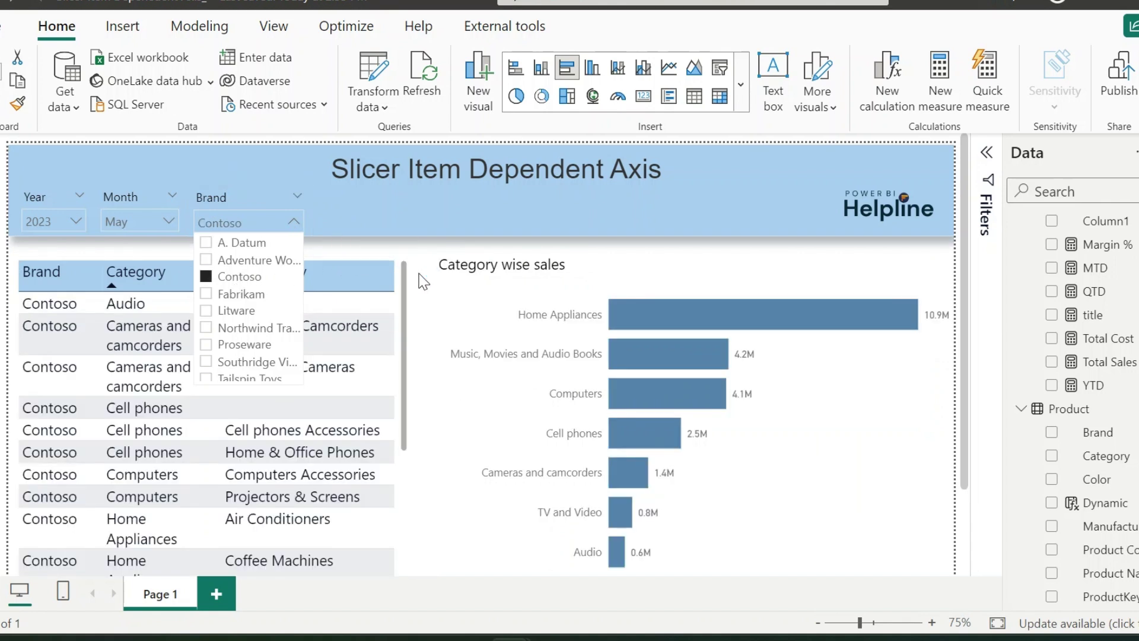
pyautogui.click(240, 277)
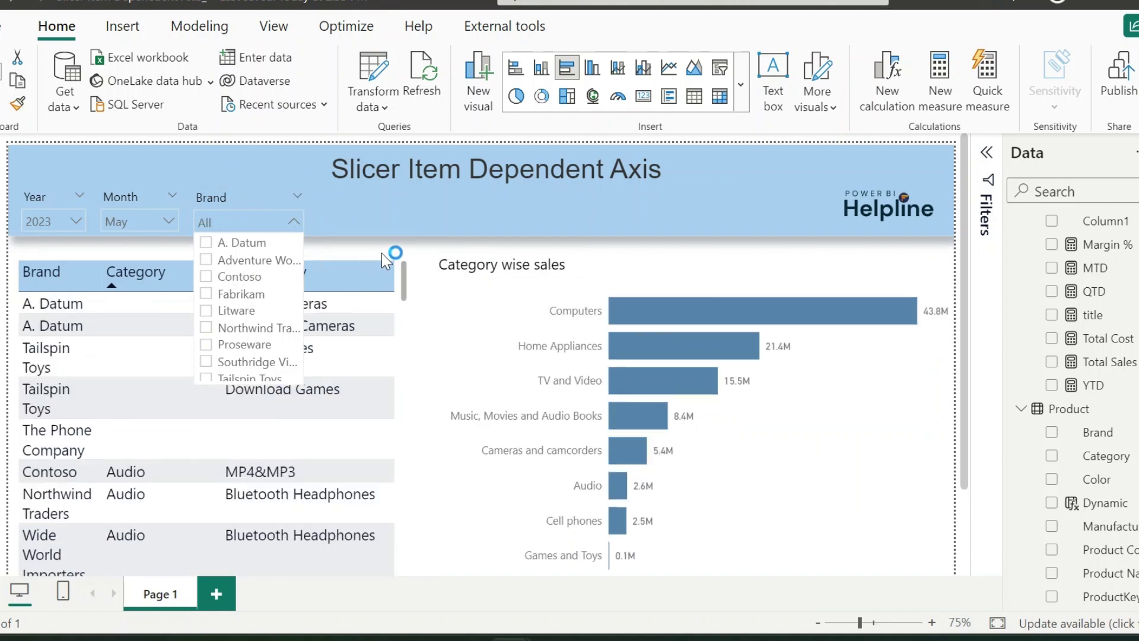